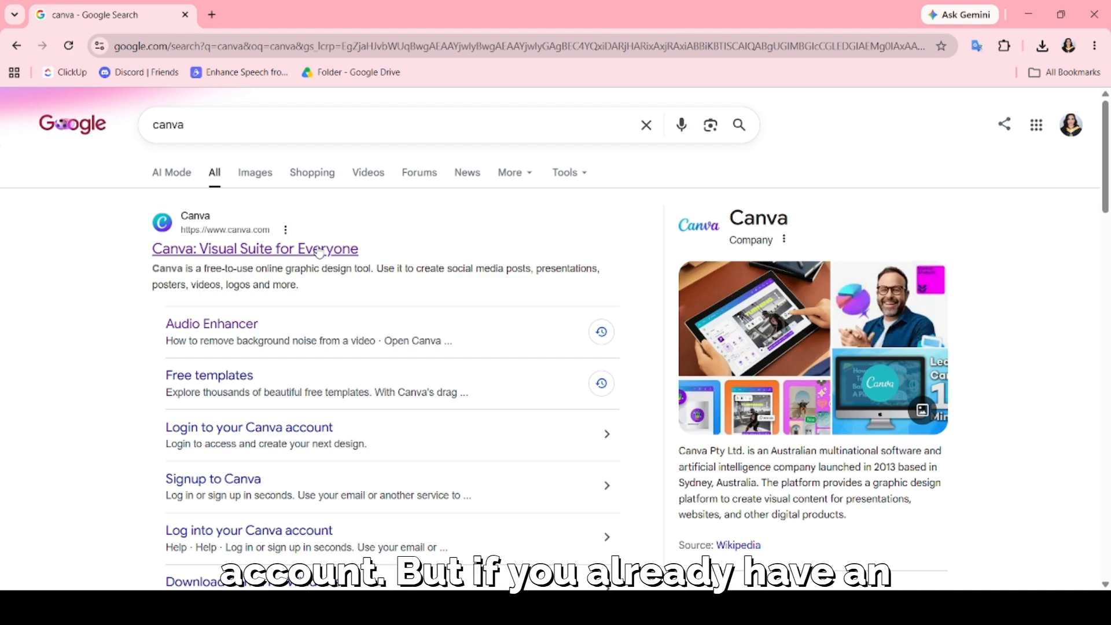
Open the Canva site and create a blank YouTube Banner design by searching the design types for "youtube banner".
{"action": "left_click", "coordinate": [319, 250]}
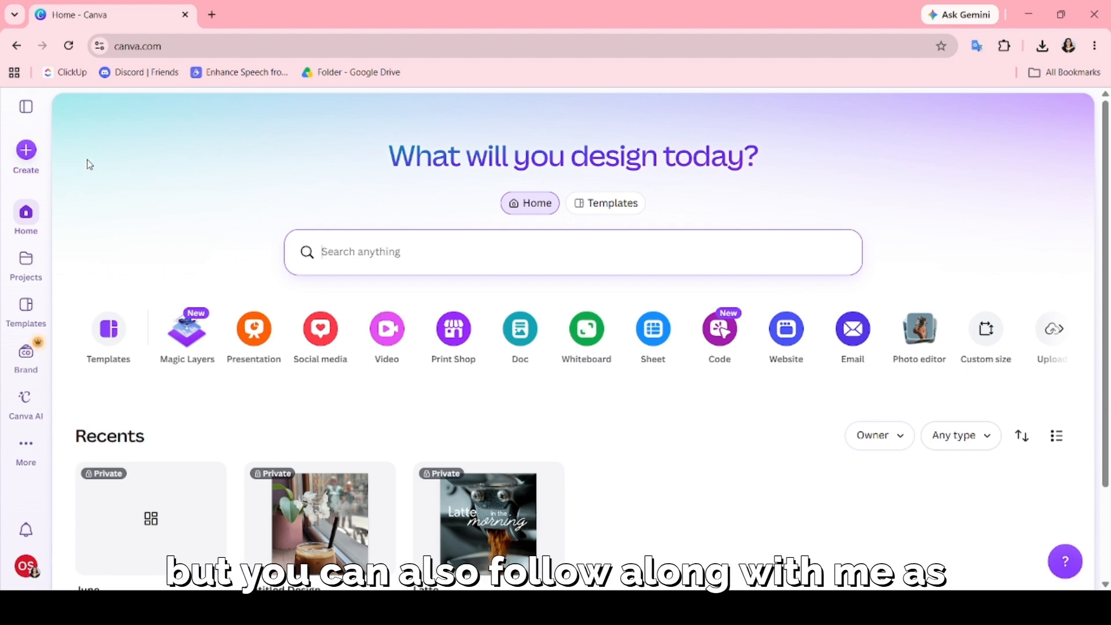
{"action": "left_click", "coordinate": [26, 157]}
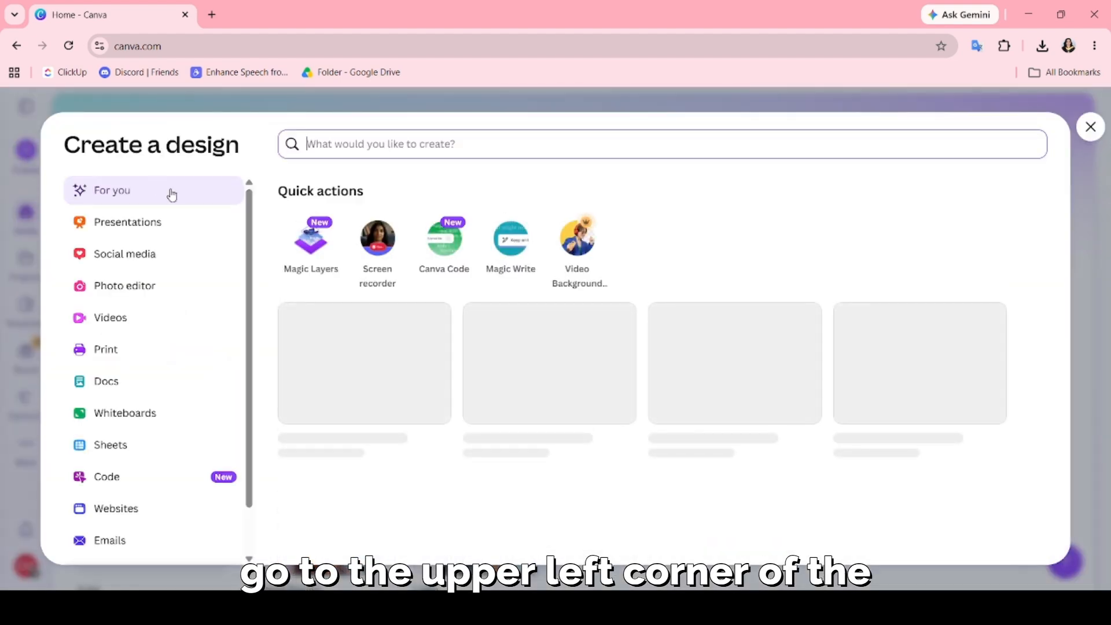
{"action": "type", "text": "youtube ban"}
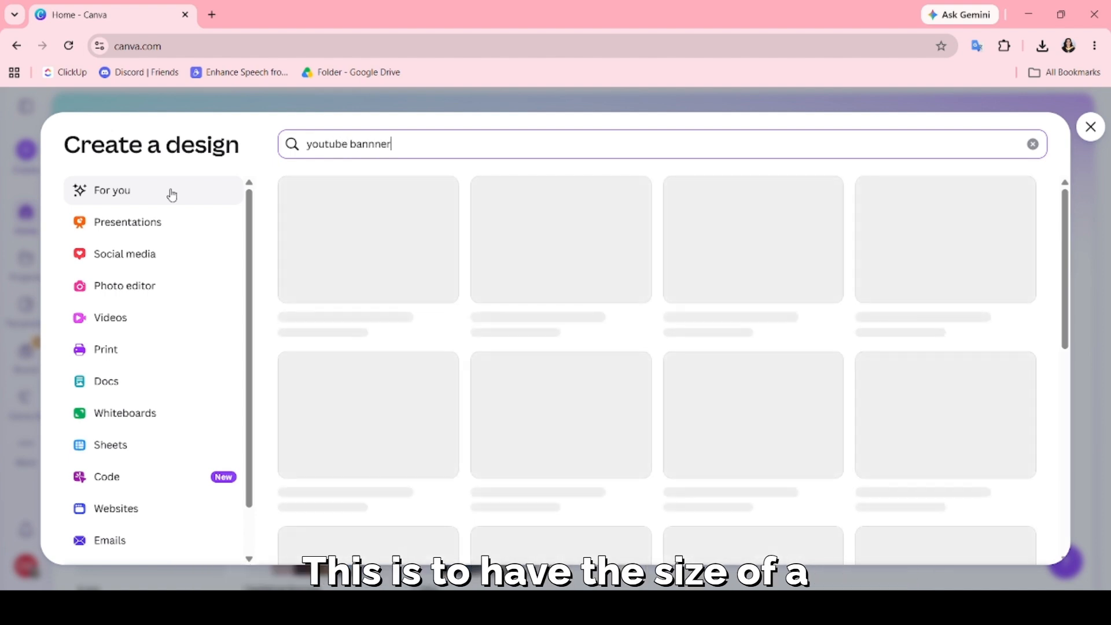
{"action": "type", "text": "nner"}
{"action": "key", "text": "BackSpace"}
{"action": "key", "text": "BackSpace"}
{"action": "key", "text": "BackSpace"}
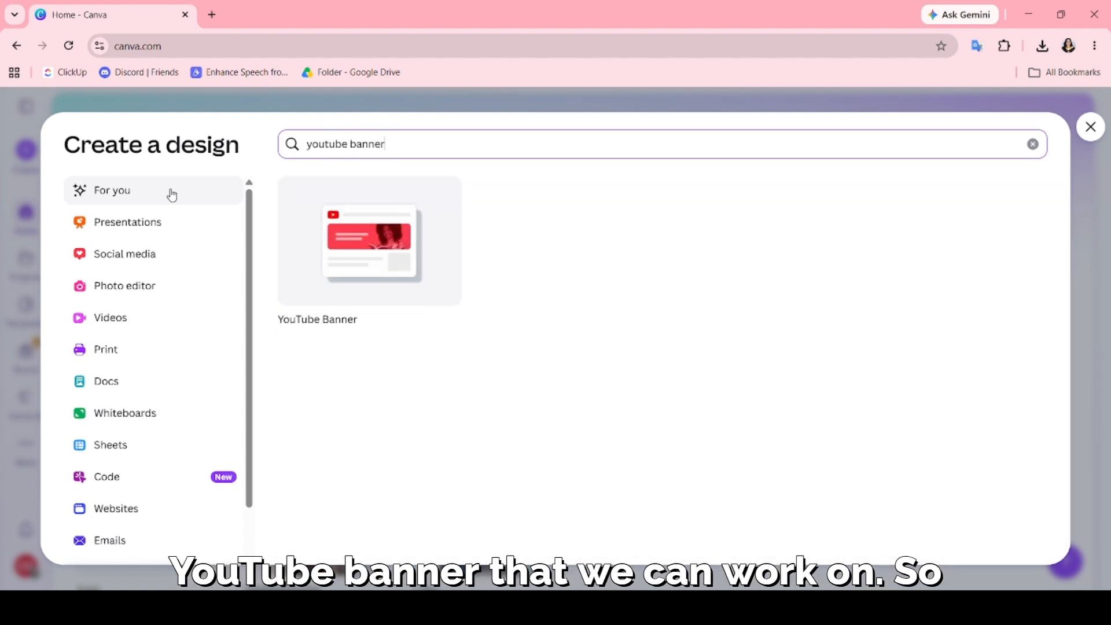
{"action": "left_click", "coordinate": [338, 284]}
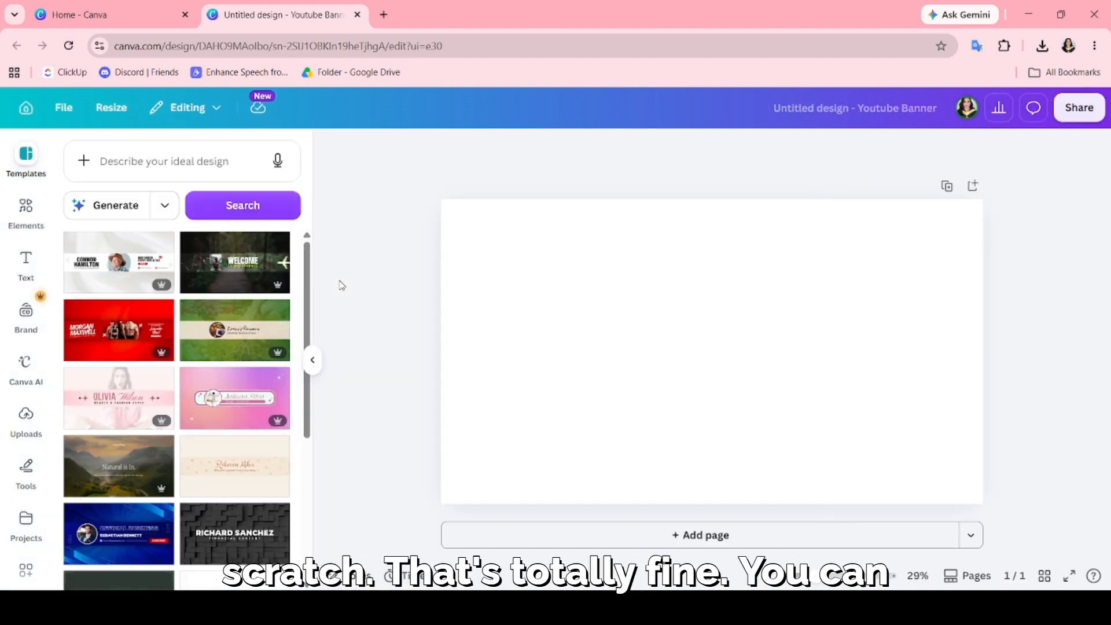
Browse the YouTube banner templates and apply the "Cat Channel" illustrated template to the blank page.
{"action": "scroll", "coordinate": [183, 382], "scroll_direction": "down", "scroll_amount": 2}
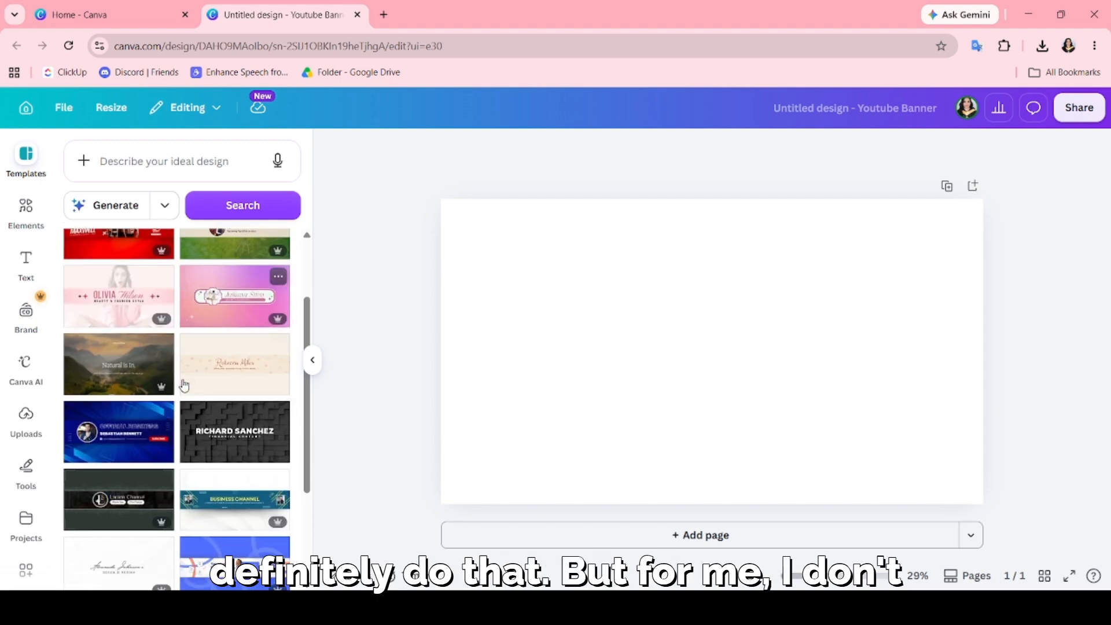
{"action": "scroll", "coordinate": [182, 383], "scroll_direction": "down", "scroll_amount": 3}
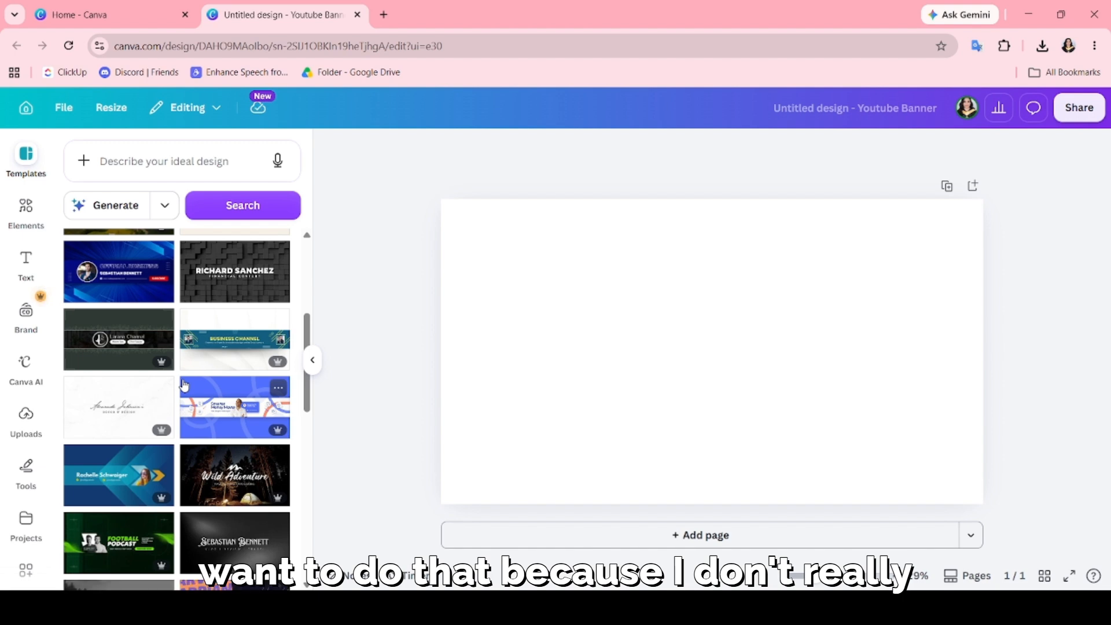
{"action": "scroll", "coordinate": [184, 386], "scroll_direction": "down", "scroll_amount": 2}
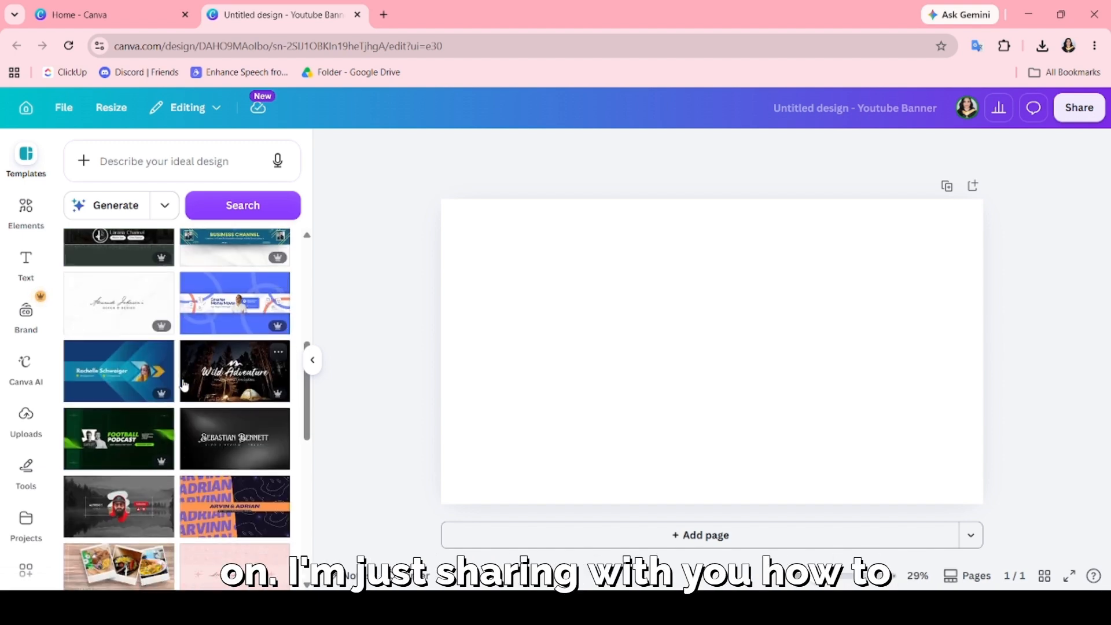
{"action": "scroll", "coordinate": [184, 386], "scroll_direction": "down", "scroll_amount": 2}
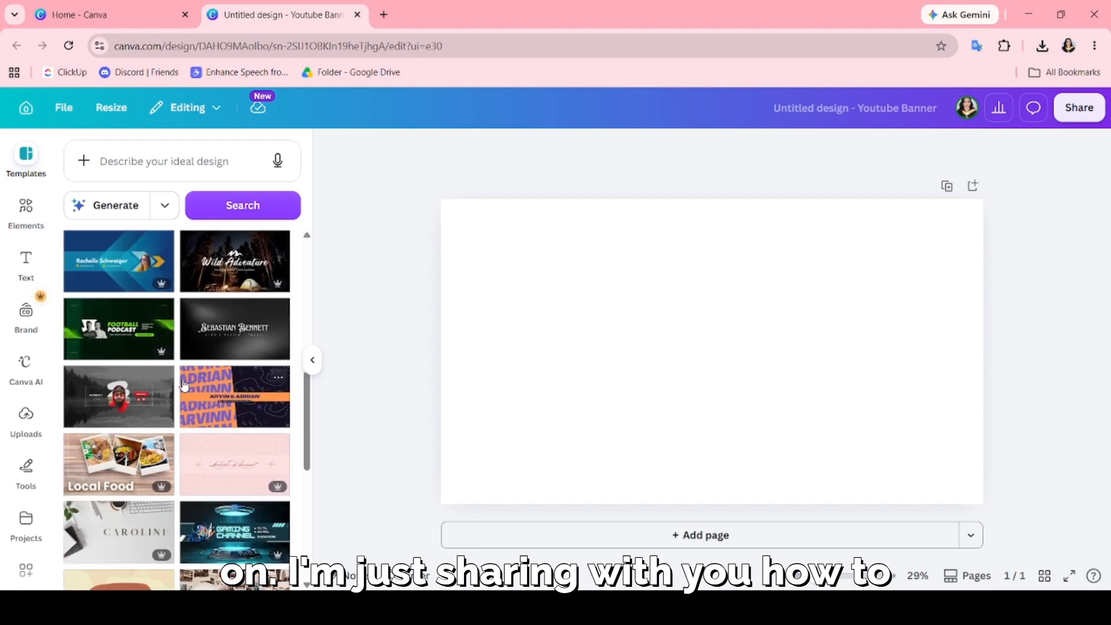
{"action": "scroll", "coordinate": [184, 386], "scroll_direction": "down", "scroll_amount": 2}
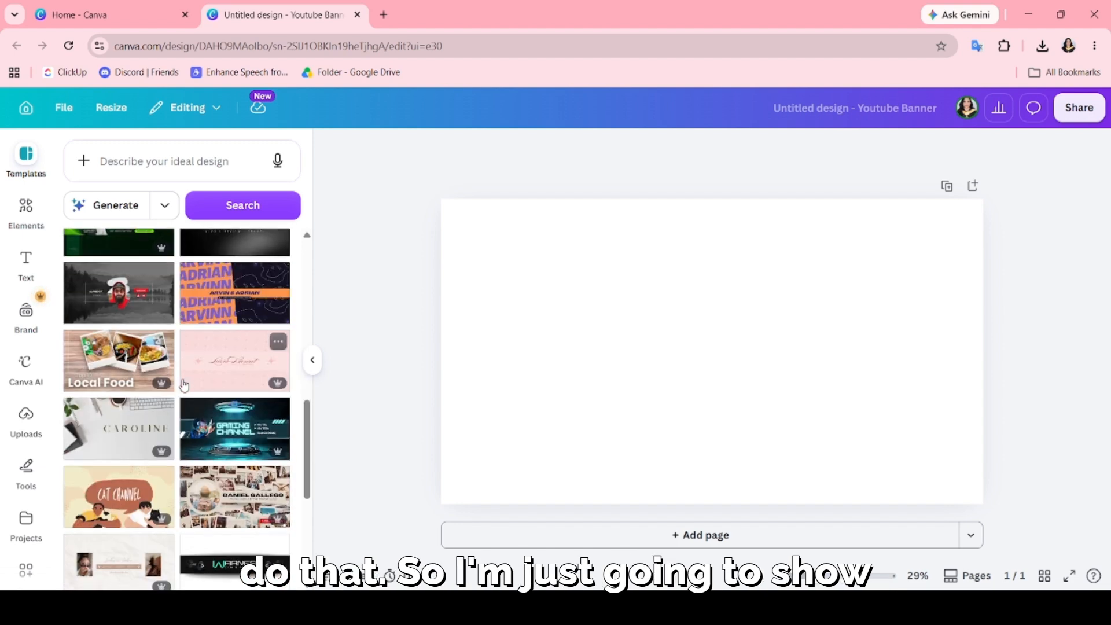
{"action": "scroll", "coordinate": [184, 385], "scroll_direction": "down", "scroll_amount": 1}
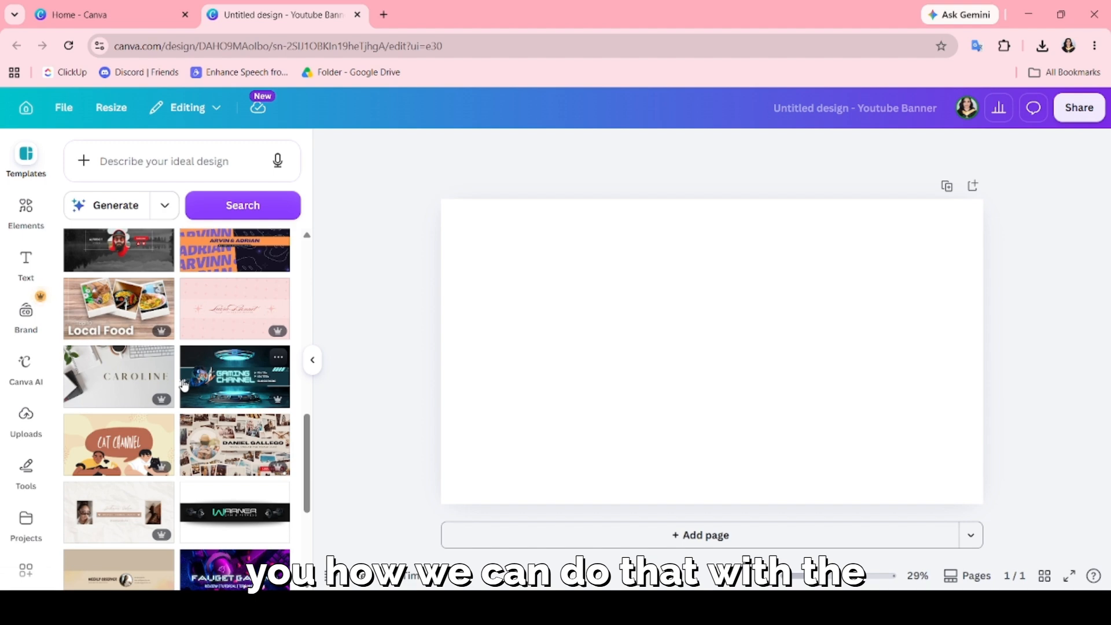
{"action": "scroll", "coordinate": [184, 386], "scroll_direction": "down", "scroll_amount": 2}
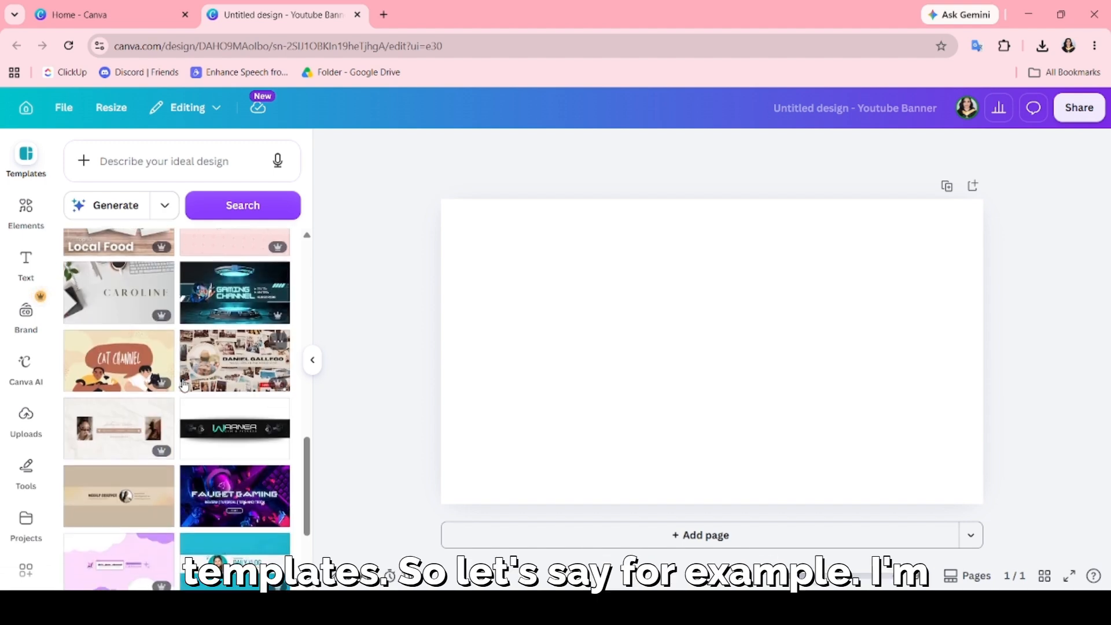
{"action": "left_click", "coordinate": [135, 381]}
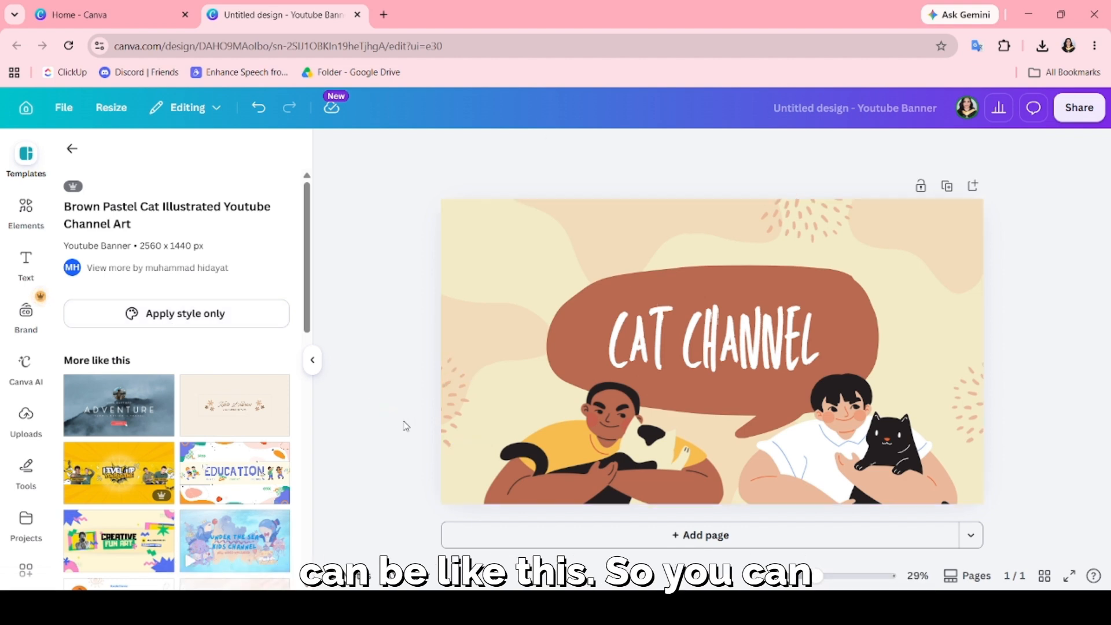
Search the elements for "cats", add the row of raised cat paws, and place it at the banner's bottom edge between the two people.
{"action": "left_click", "coordinate": [566, 223]}
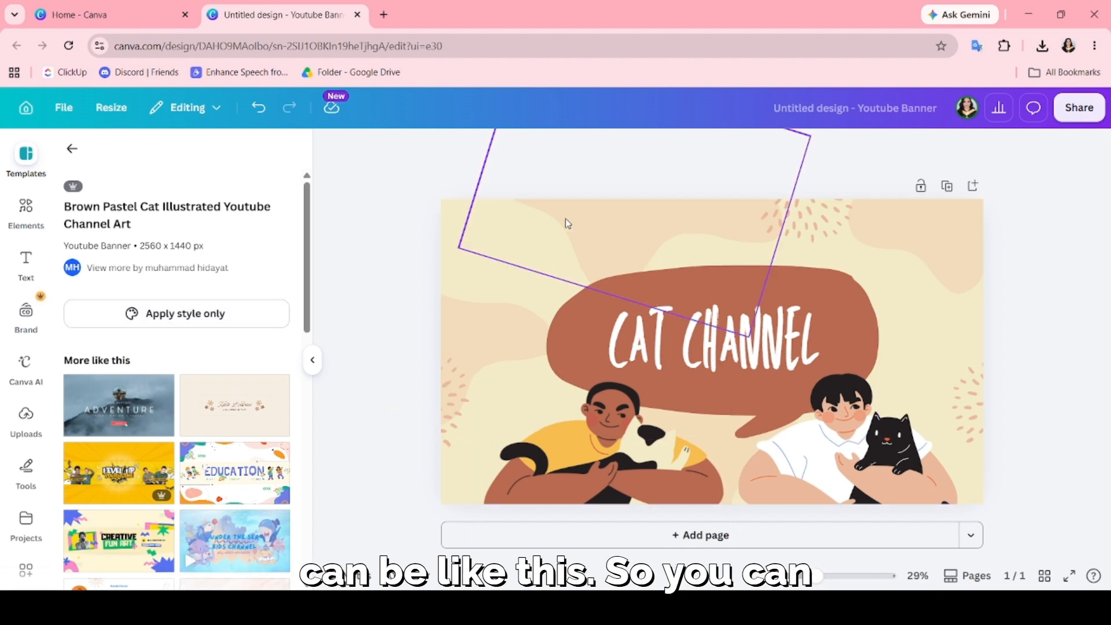
{"action": "left_click", "coordinate": [861, 218]}
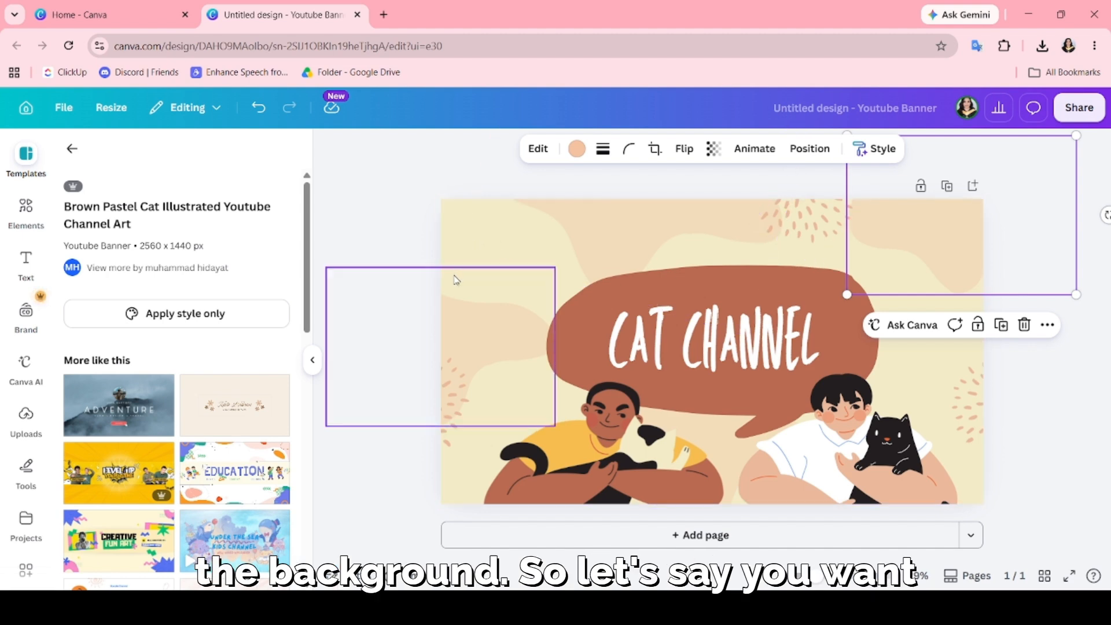
{"action": "left_click", "coordinate": [24, 211]}
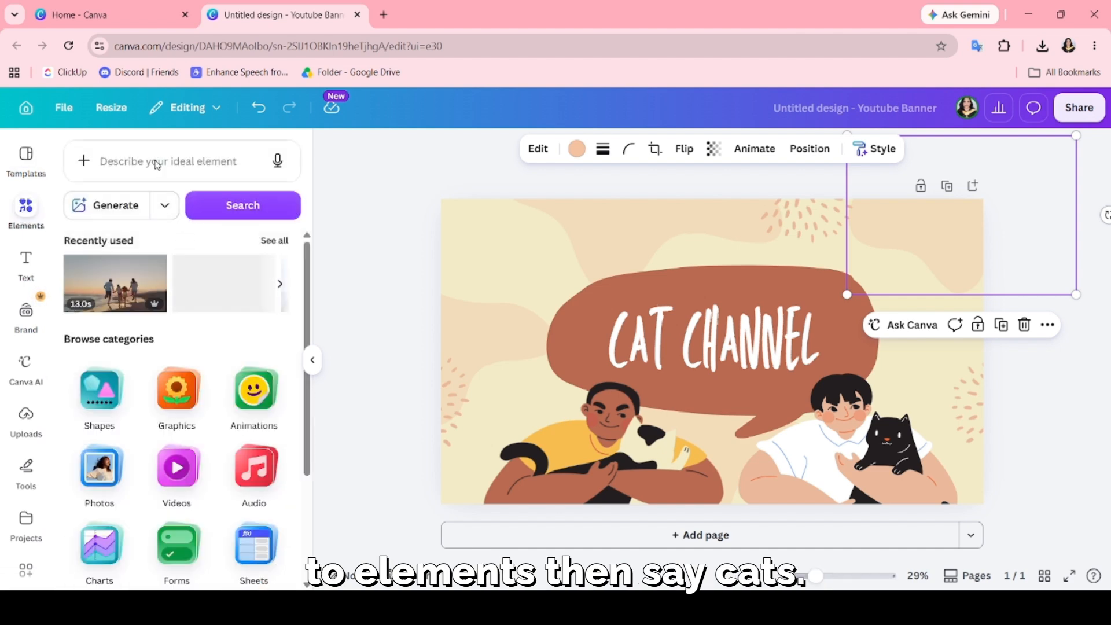
{"action": "left_click", "coordinate": [155, 162]}
{"action": "type", "text": "cats"}
{"action": "key", "text": "Return"}
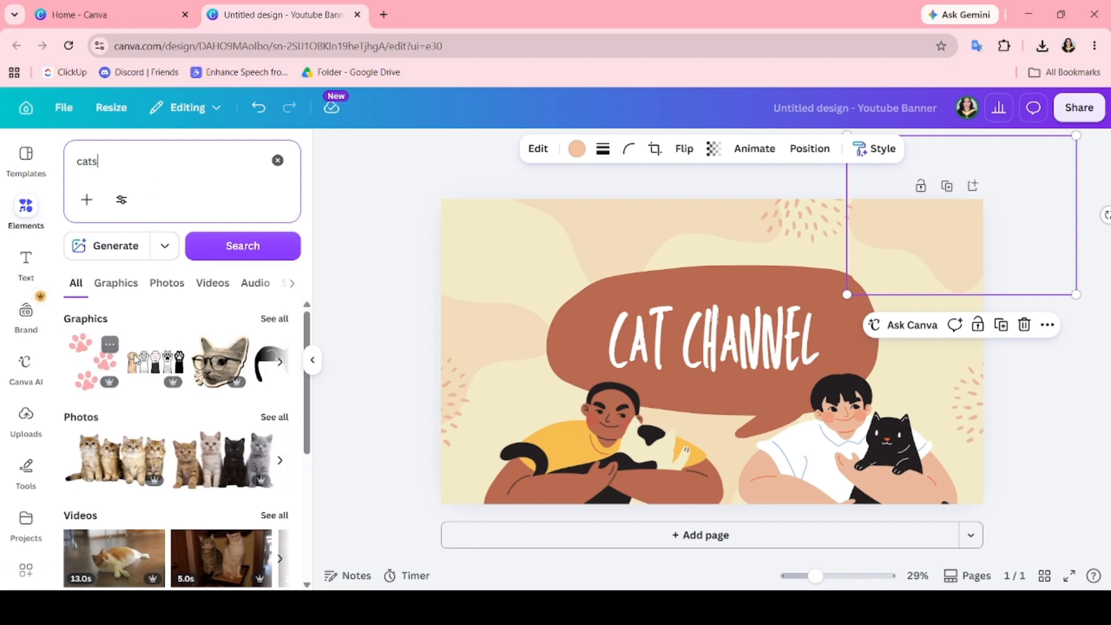
{"action": "left_click", "coordinate": [154, 361]}
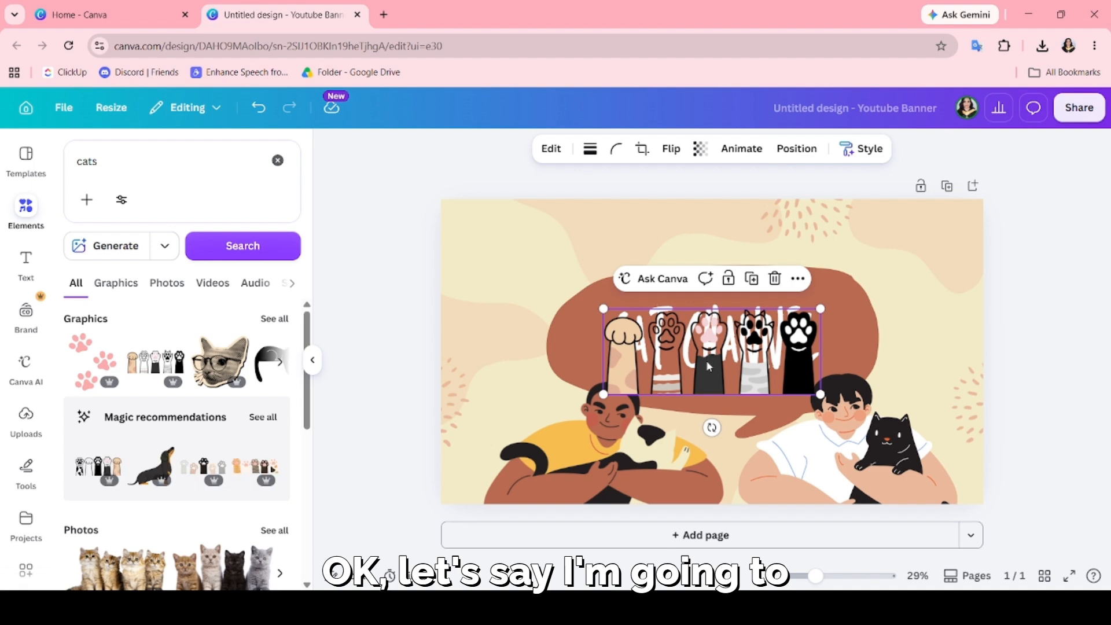
{"action": "left_click_drag", "start_coordinate": [712, 357], "coordinate": [723, 493]}
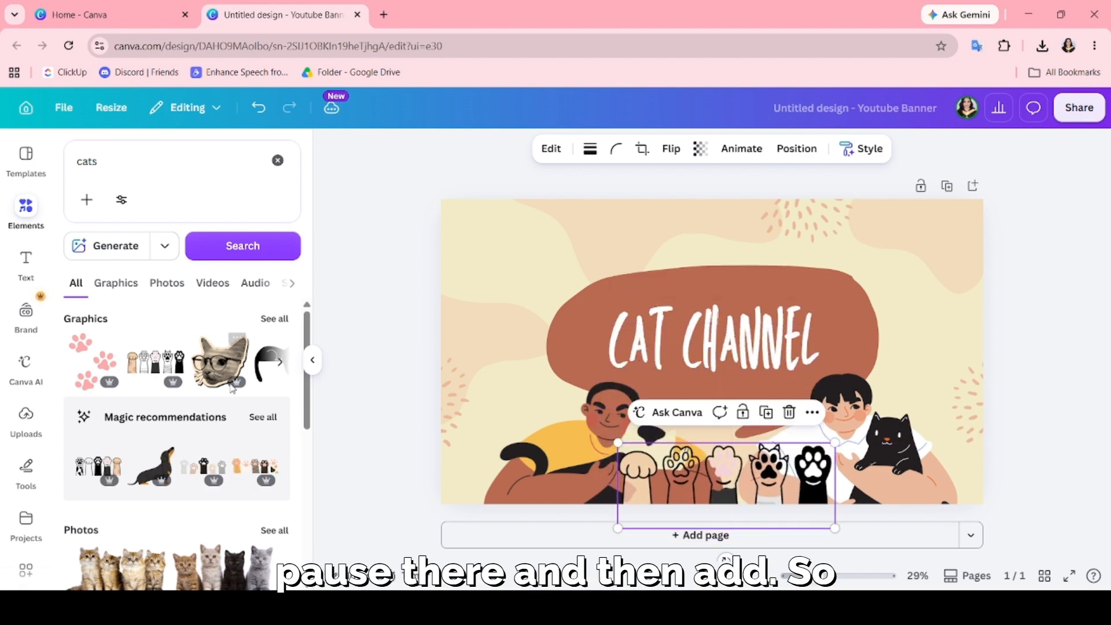
Delete the two beige background blobs on the banner's top and left side, and add the pink paw prints graphic in its upper-left area.
{"action": "left_click", "coordinate": [108, 348]}
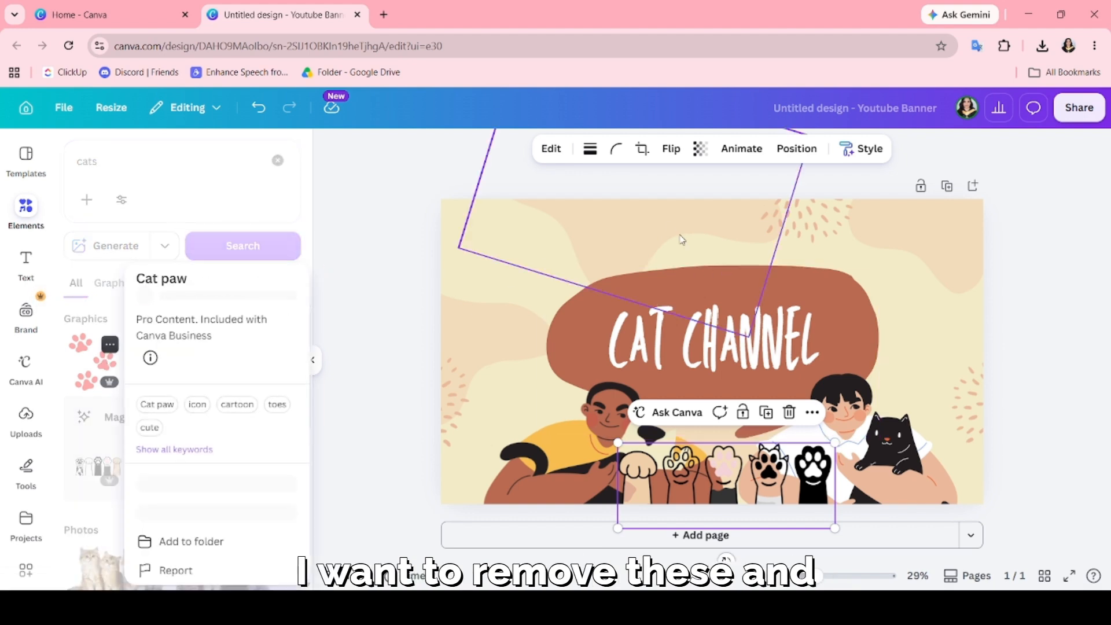
{"action": "left_click", "coordinate": [665, 224]}
{"action": "key", "text": "Delete"}
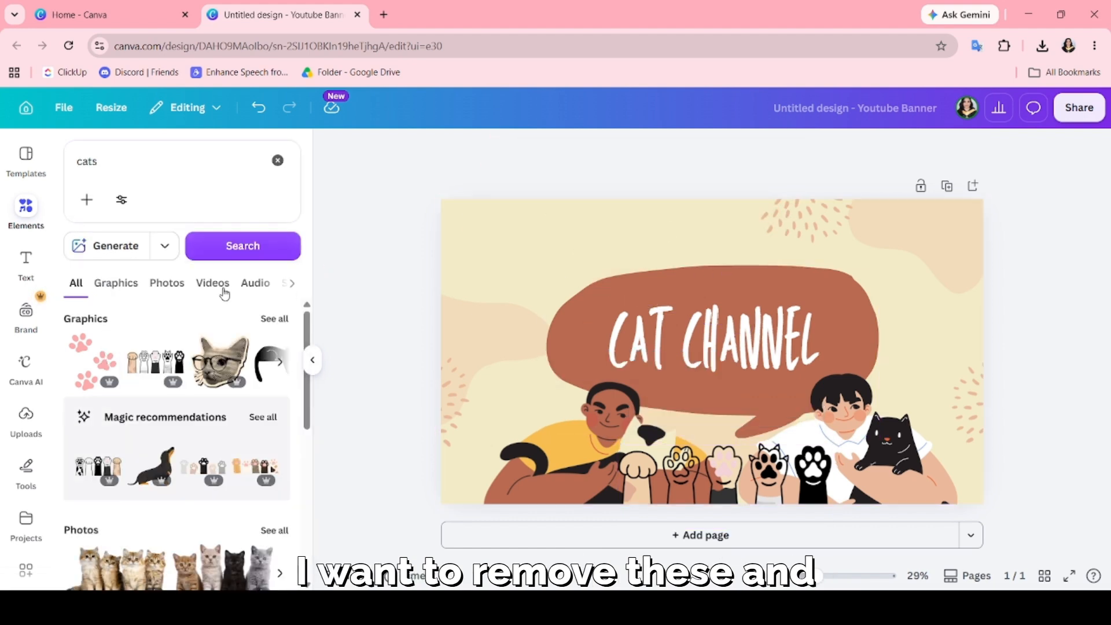
{"action": "left_click", "coordinate": [92, 361]}
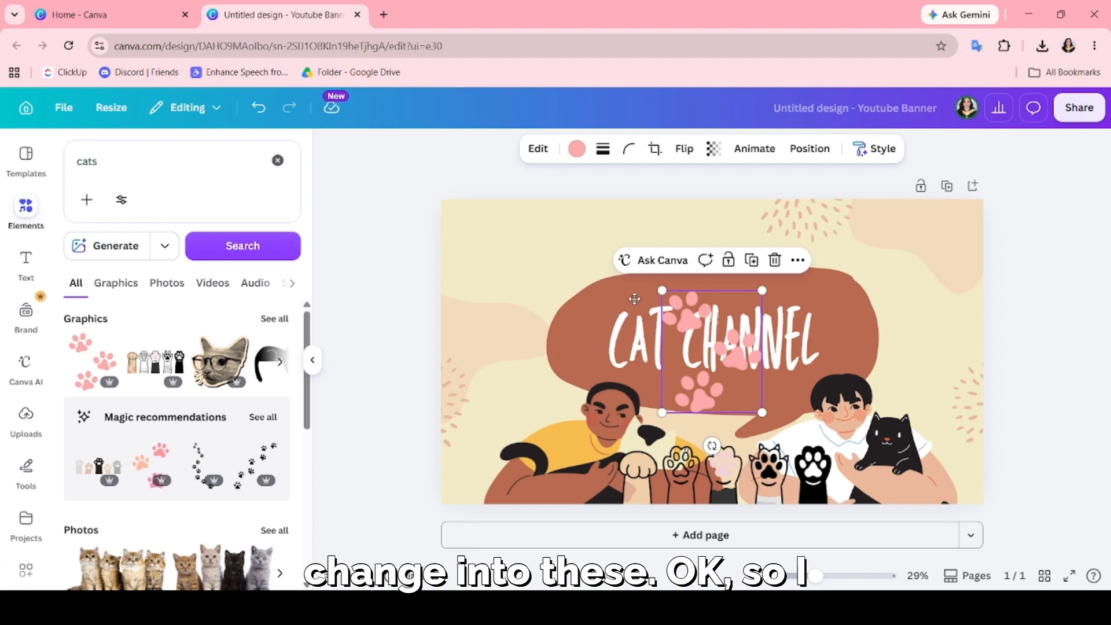
{"action": "left_click_drag", "start_coordinate": [693, 328], "coordinate": [521, 228]}
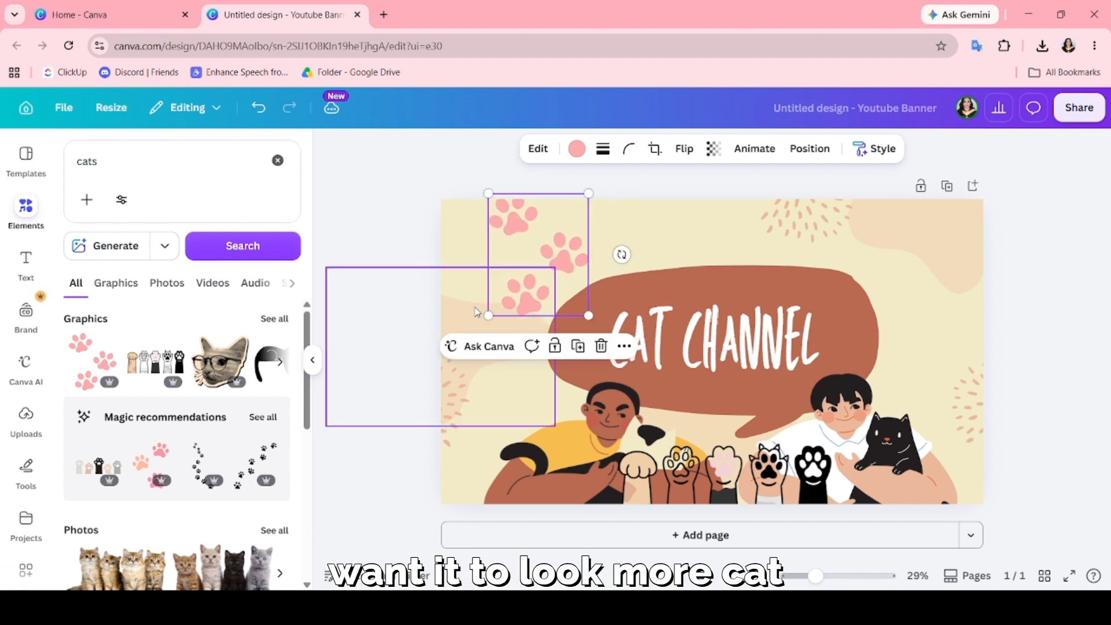
{"action": "left_click", "coordinate": [476, 308]}
{"action": "key", "text": "Delete"}
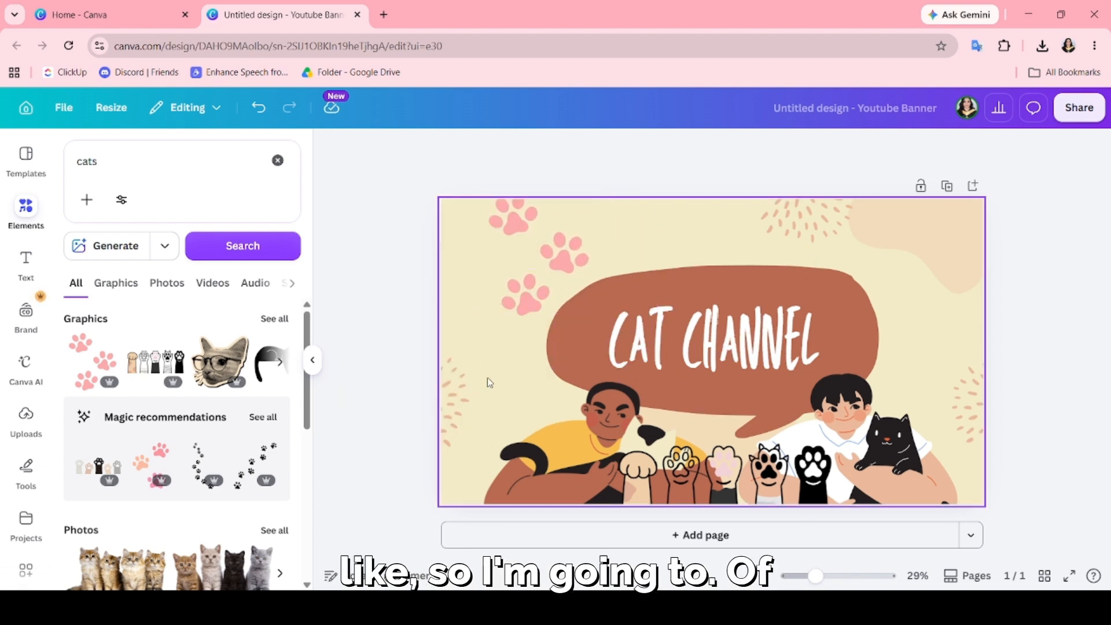
Copy the pink paw prints to the banner's lower-left and upper-right corners, deleting the beige blob in the upper-right corner.
{"action": "left_click", "coordinate": [531, 294]}
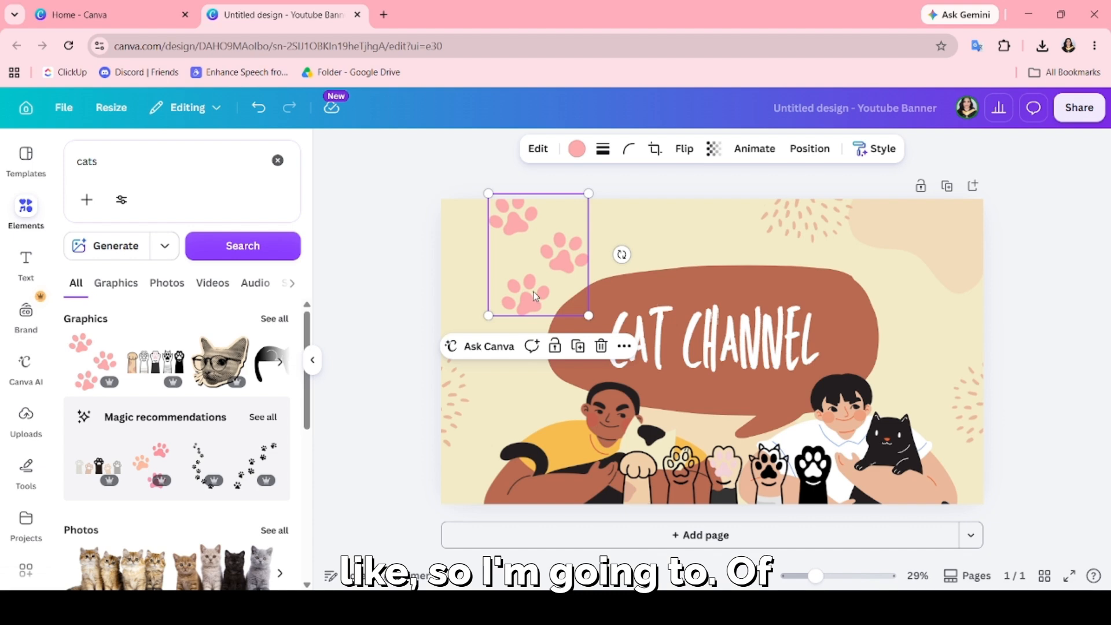
{"action": "key", "text": "ctrl+d"}
{"action": "left_click_drag", "start_coordinate": [553, 292], "coordinate": [498, 460]}
{"action": "left_click", "coordinate": [936, 247]}
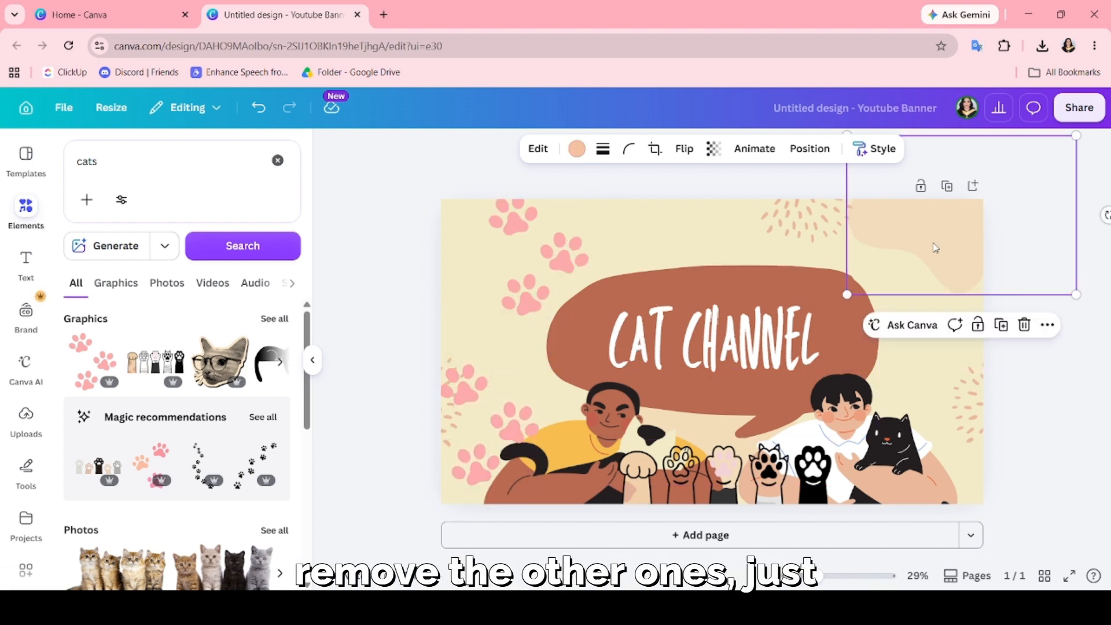
{"action": "key", "text": "Delete"}
{"action": "key", "text": "ctrl+v"}
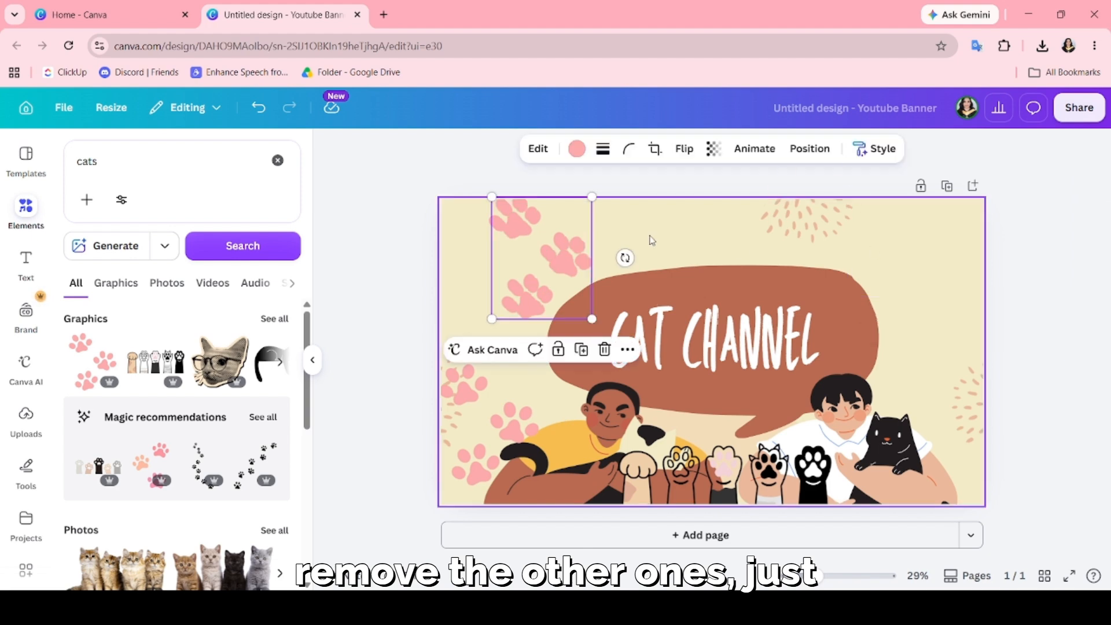
{"action": "left_click_drag", "start_coordinate": [521, 255], "coordinate": [908, 256]}
Move the upper dash pattern to the centre above the speech bubble and shift the right-edge dash pattern inward beside the black cat.
{"action": "left_click", "coordinate": [810, 221]}
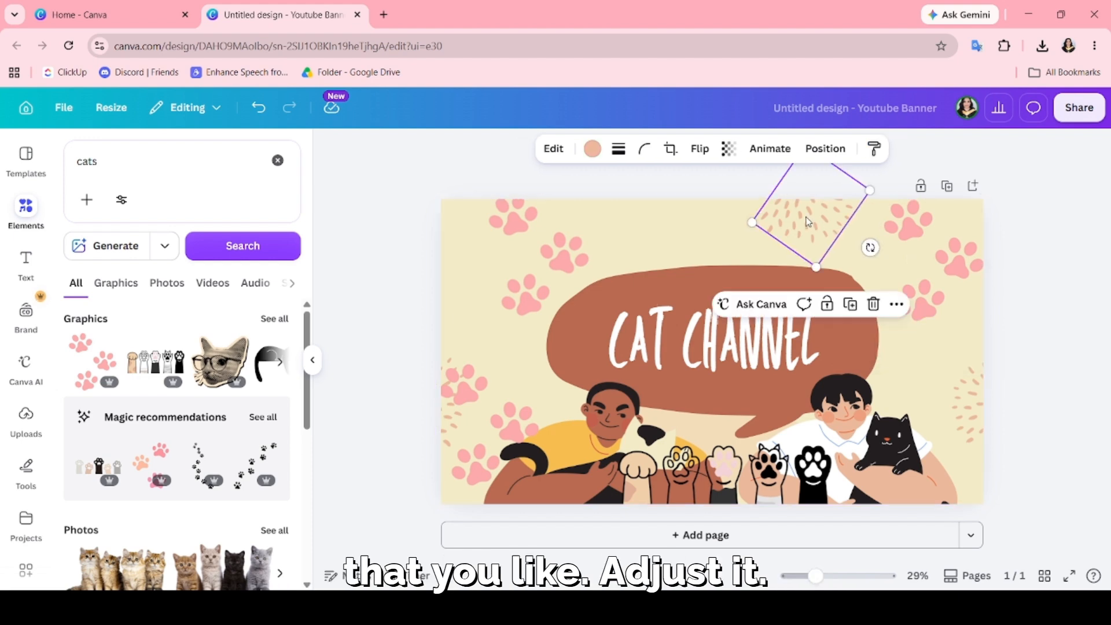
{"action": "left_click_drag", "start_coordinate": [810, 222], "coordinate": [705, 215]}
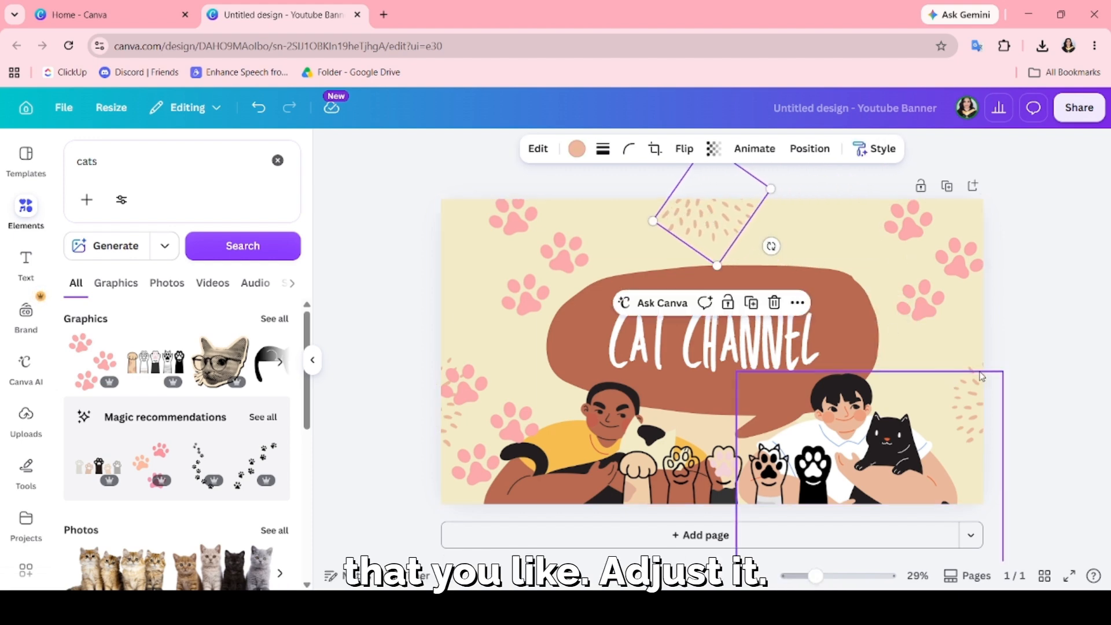
{"action": "left_click", "coordinate": [979, 353]}
{"action": "left_click_drag", "start_coordinate": [980, 352], "coordinate": [945, 349]}
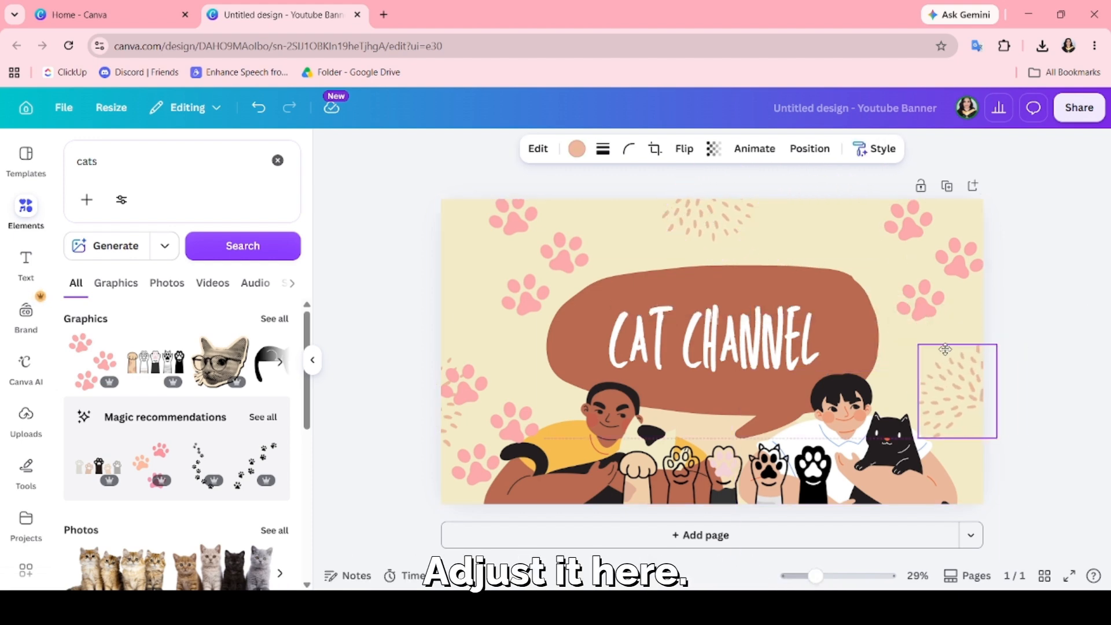
Replace the channel name in the speech bubble with "FUR-EVER CAT LOVER".
{"action": "left_click", "coordinate": [750, 320]}
{"action": "double_click", "coordinate": [750, 320]}
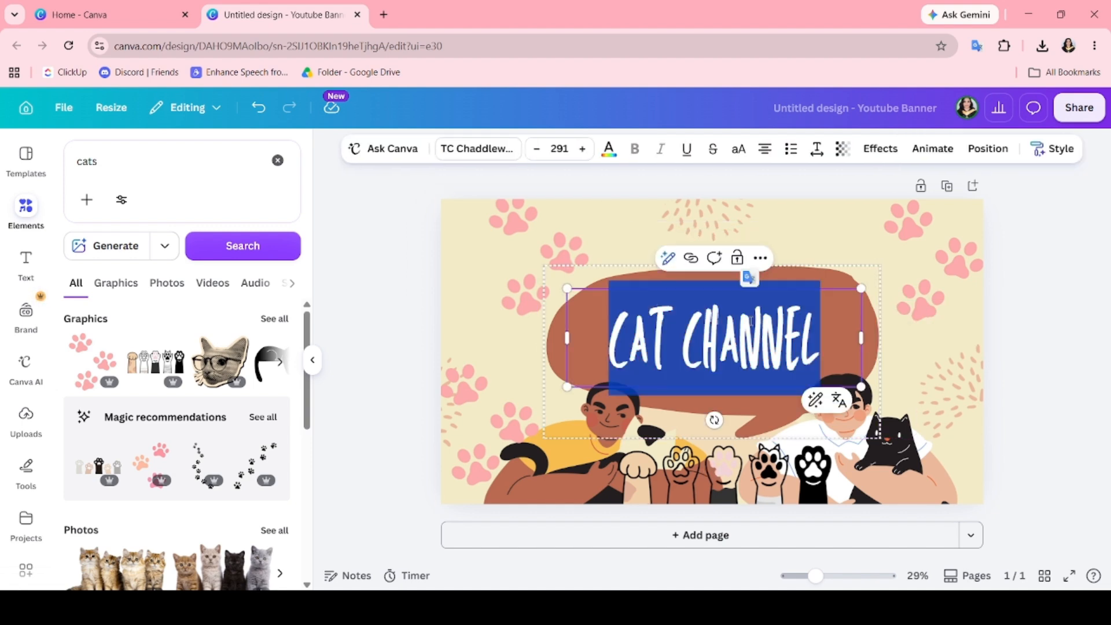
{"action": "type", "text": "FU"}
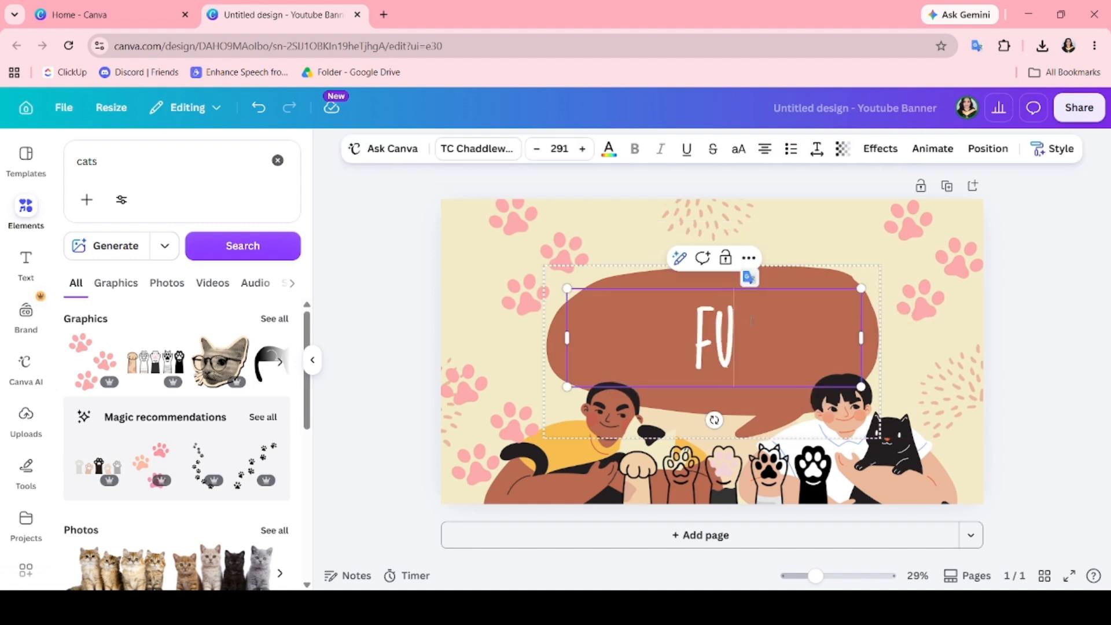
{"action": "type", "text": "R-E"}
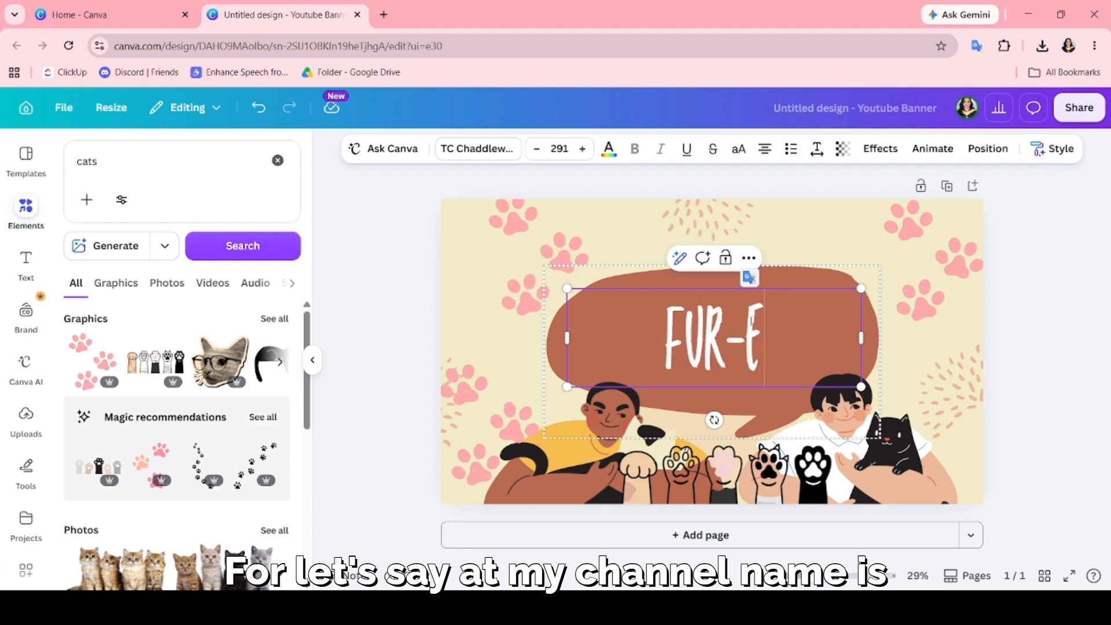
{"action": "type", "text": "VER"}
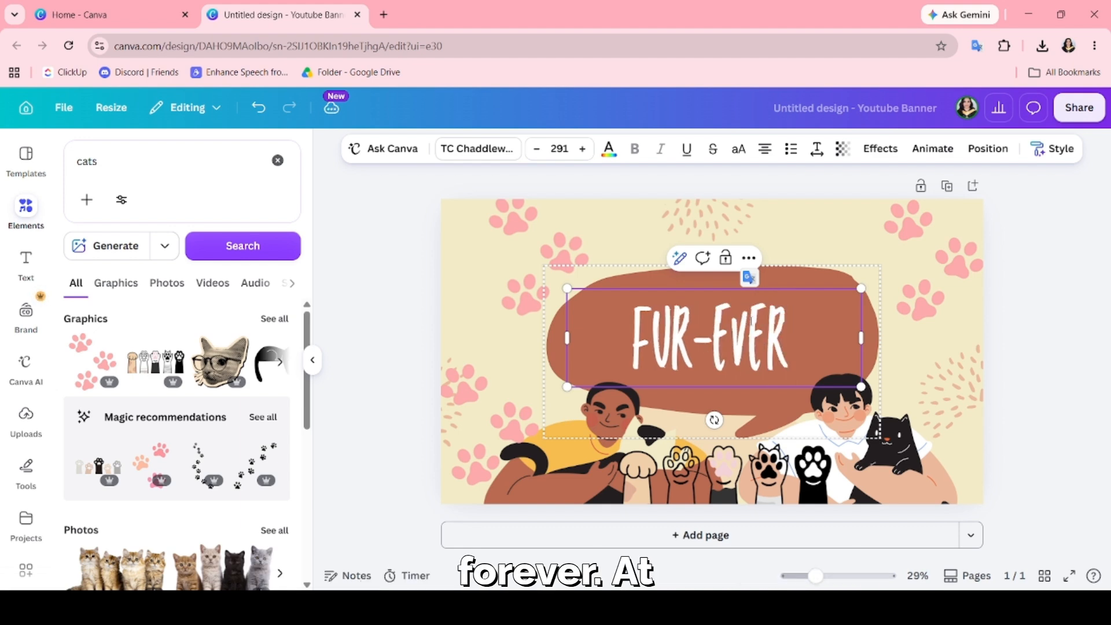
{"action": "type", "text": " CAT LOVER"}
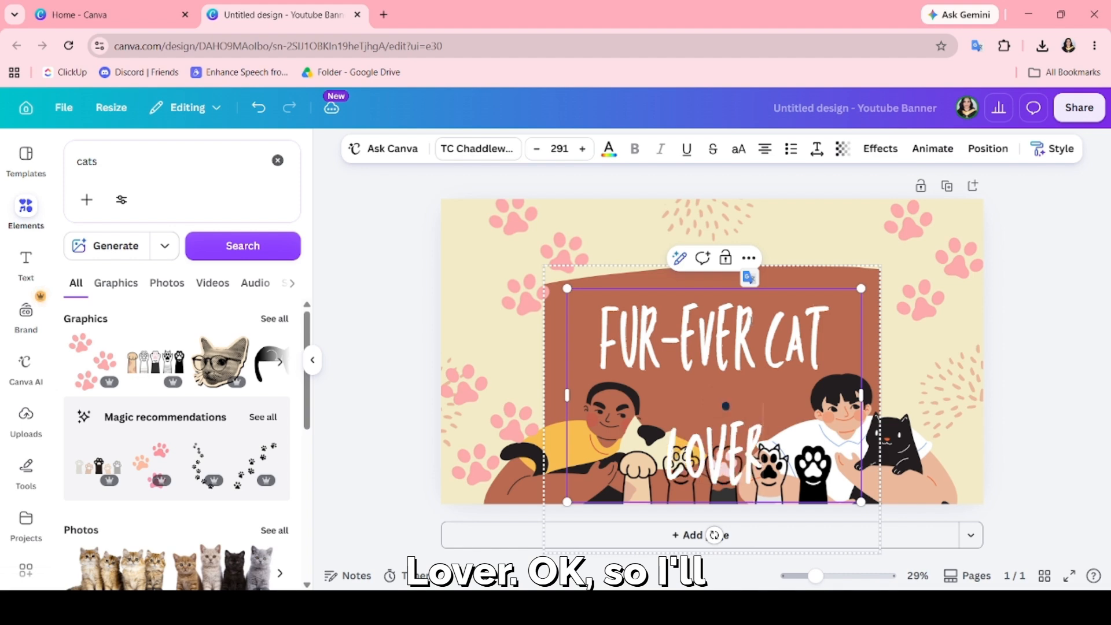
Reduce the font size of the whole channel name to 144.
{"action": "key", "text": "ctrl+a"}
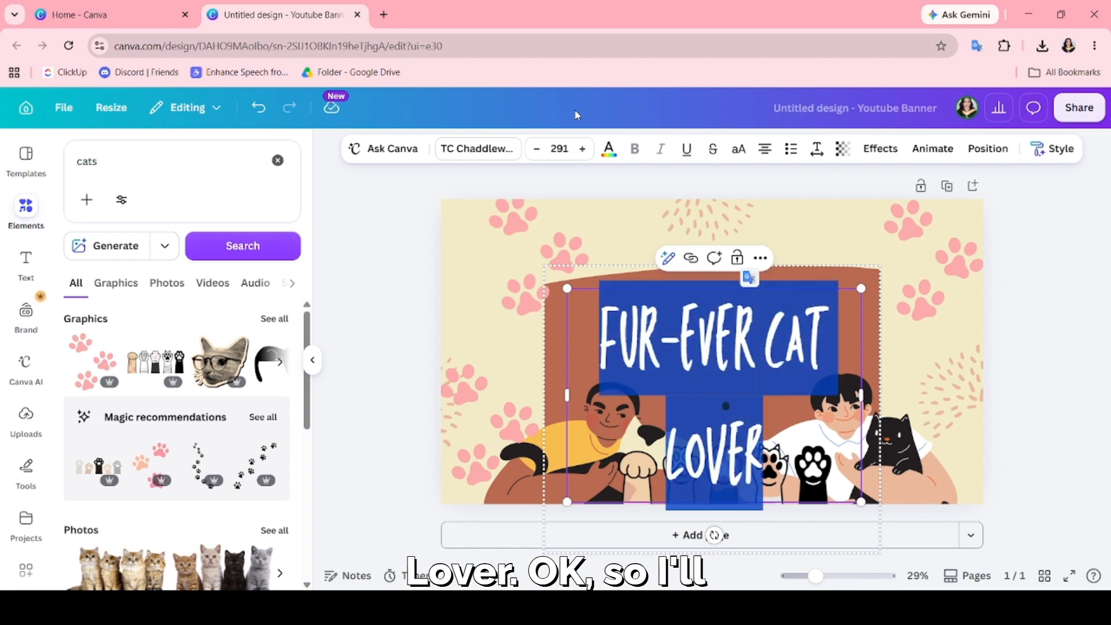
{"action": "left_click", "coordinate": [538, 149]}
{"action": "left_click", "coordinate": [538, 149]}
{"action": "left_click", "coordinate": [538, 150]}
{"action": "left_click", "coordinate": [538, 150]}
{"action": "left_click", "coordinate": [538, 150]}
{"action": "left_click", "coordinate": [538, 149]}
{"action": "left_click", "coordinate": [538, 149]}
{"action": "left_click", "coordinate": [538, 149]}
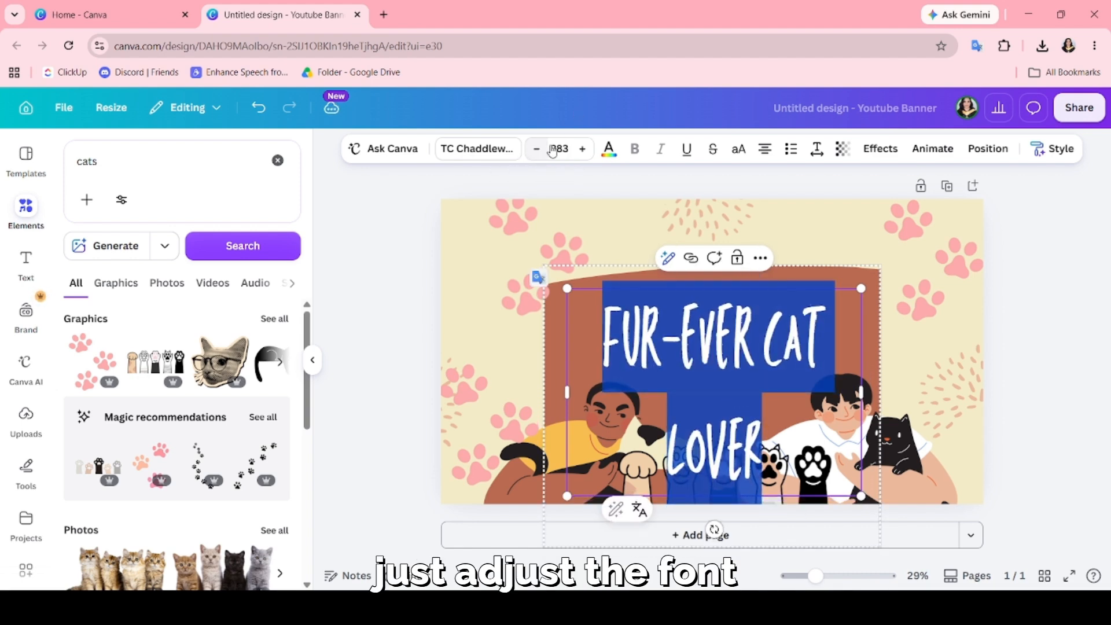
{"action": "left_click", "coordinate": [551, 149]}
{"action": "scroll", "coordinate": [541, 347], "scroll_direction": "down", "scroll_amount": 1}
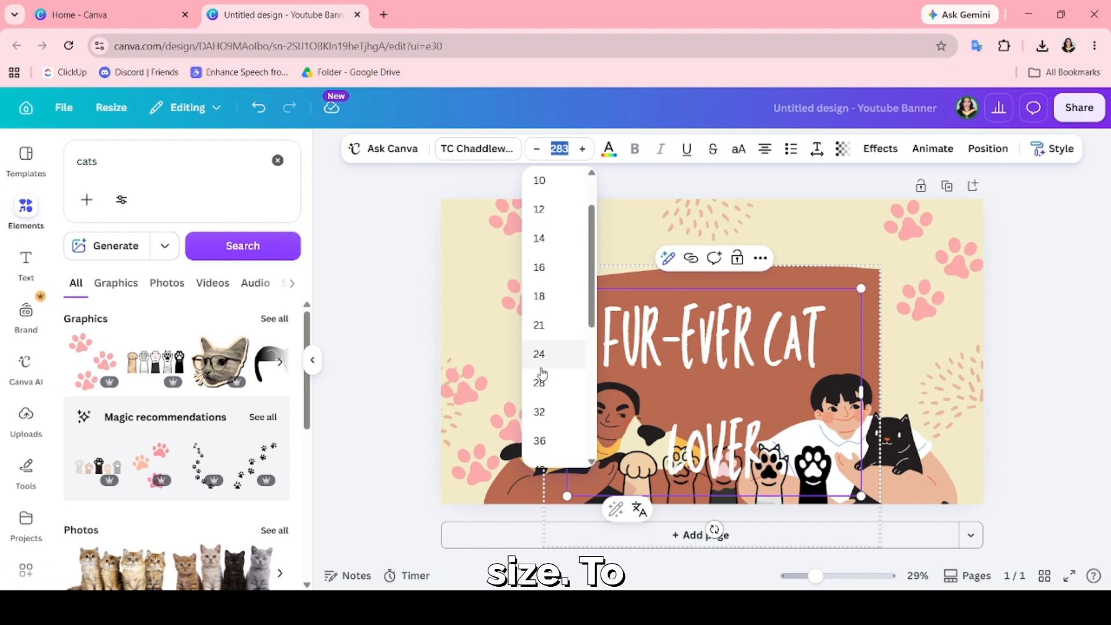
{"action": "scroll", "coordinate": [541, 373], "scroll_direction": "down", "scroll_amount": 5}
{"action": "left_click", "coordinate": [541, 446]}
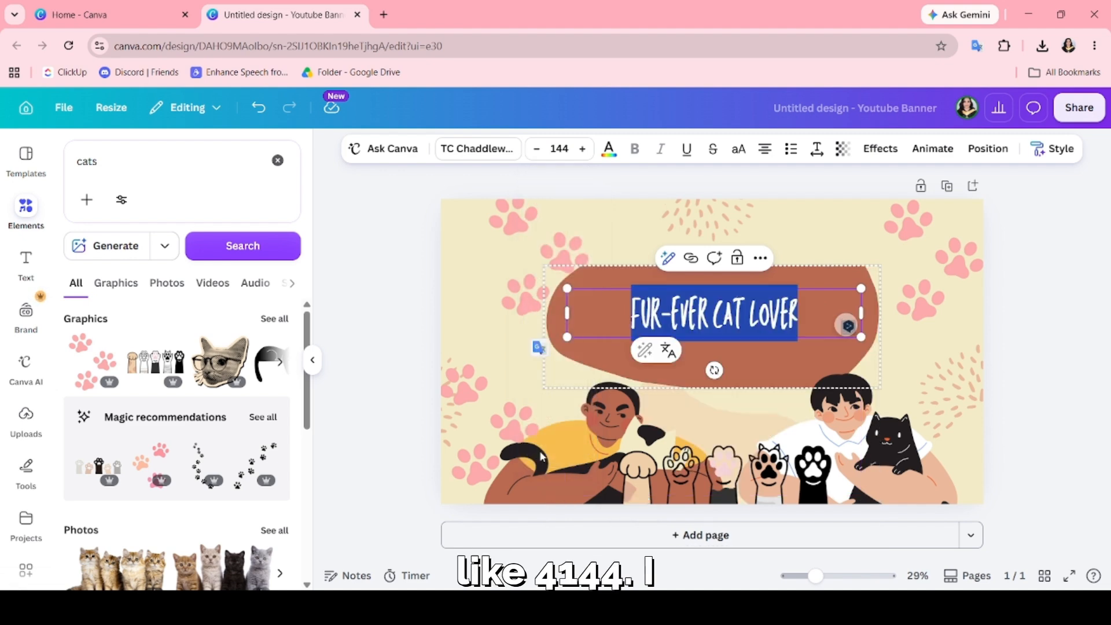
Set the channel name's font size to 200.
{"action": "left_click", "coordinate": [582, 149]}
{"action": "left_click", "coordinate": [582, 149]}
{"action": "left_click", "coordinate": [582, 150]}
{"action": "left_click", "coordinate": [582, 149]}
{"action": "left_click", "coordinate": [582, 149]}
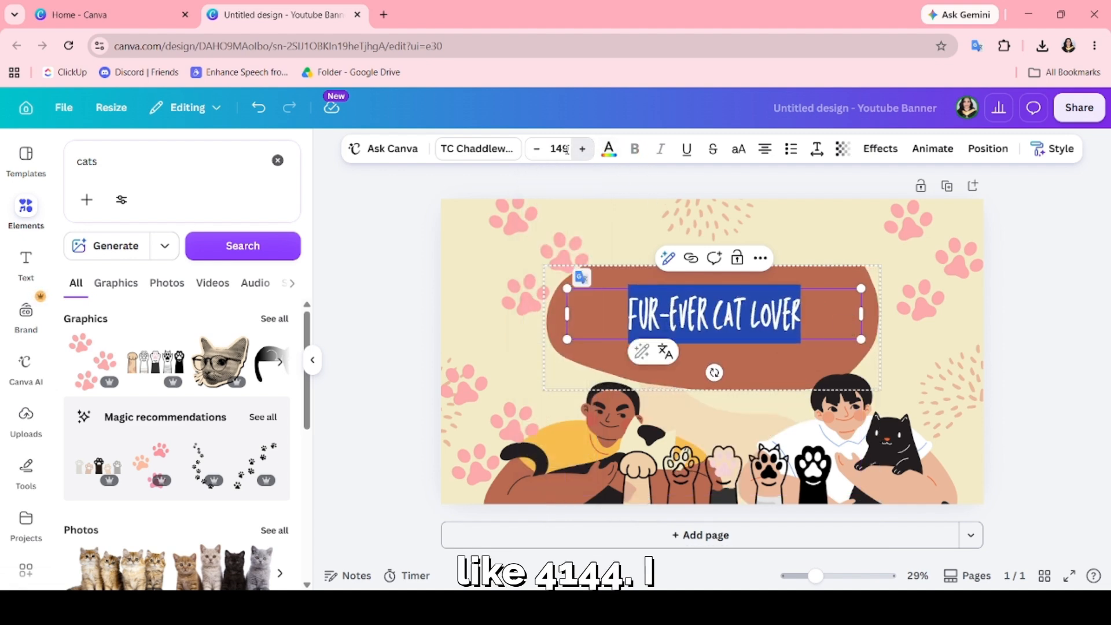
{"action": "left_click", "coordinate": [566, 149]}
{"action": "type", "text": "200"}
{"action": "key", "text": "Return"}
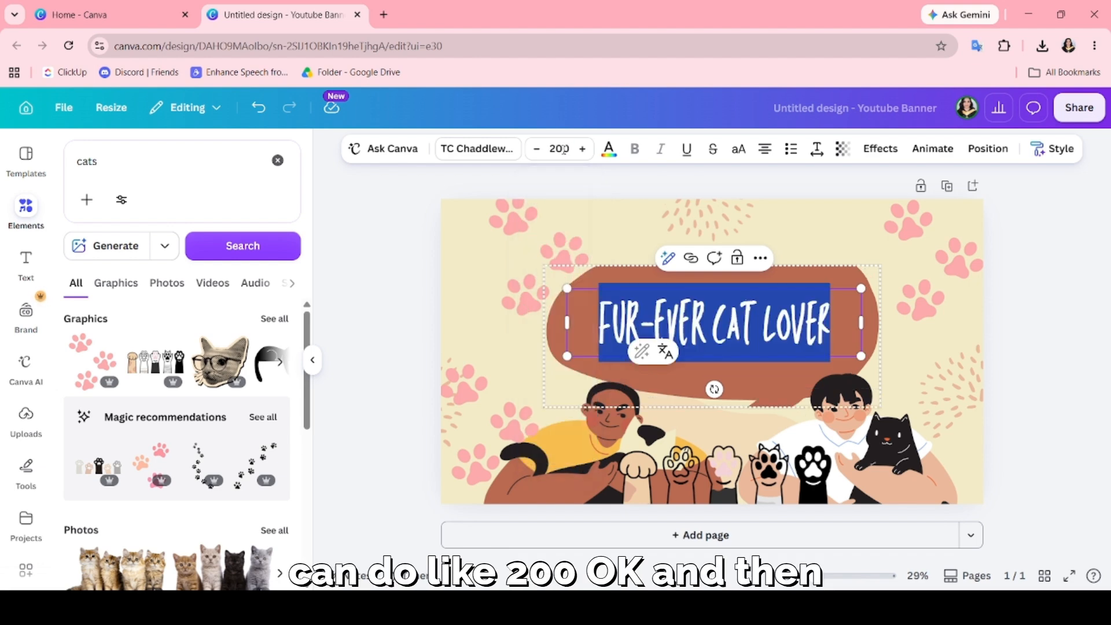
{"action": "left_click", "coordinate": [1011, 350]}
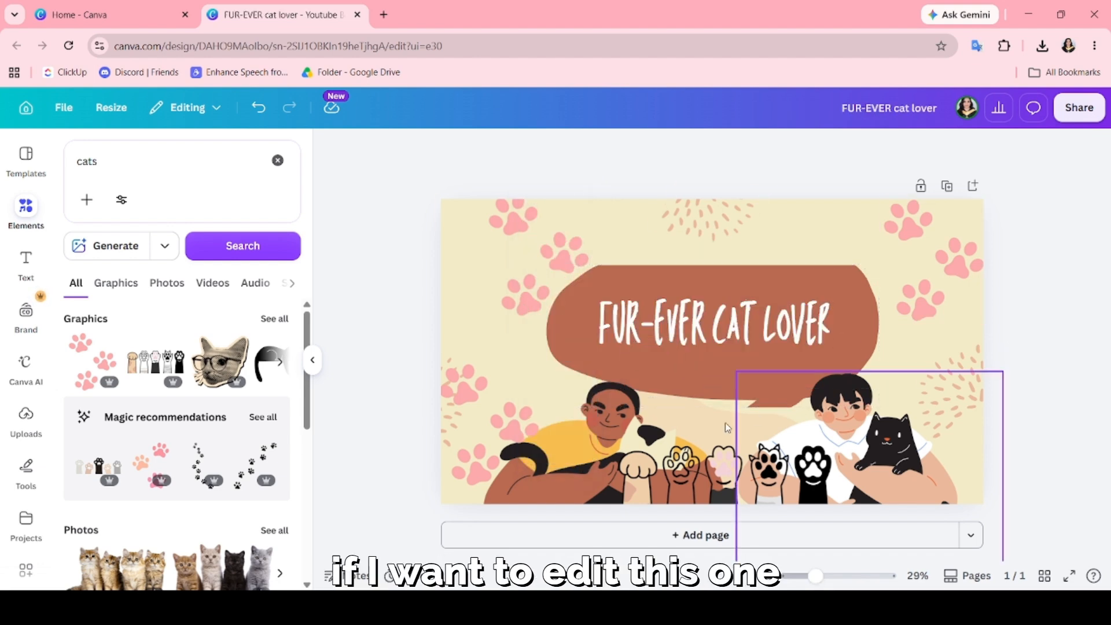
Delete the person in the yellow shirt and place the cat head with glasses graphic over the speech bubble's right end.
{"action": "left_click", "coordinate": [623, 424]}
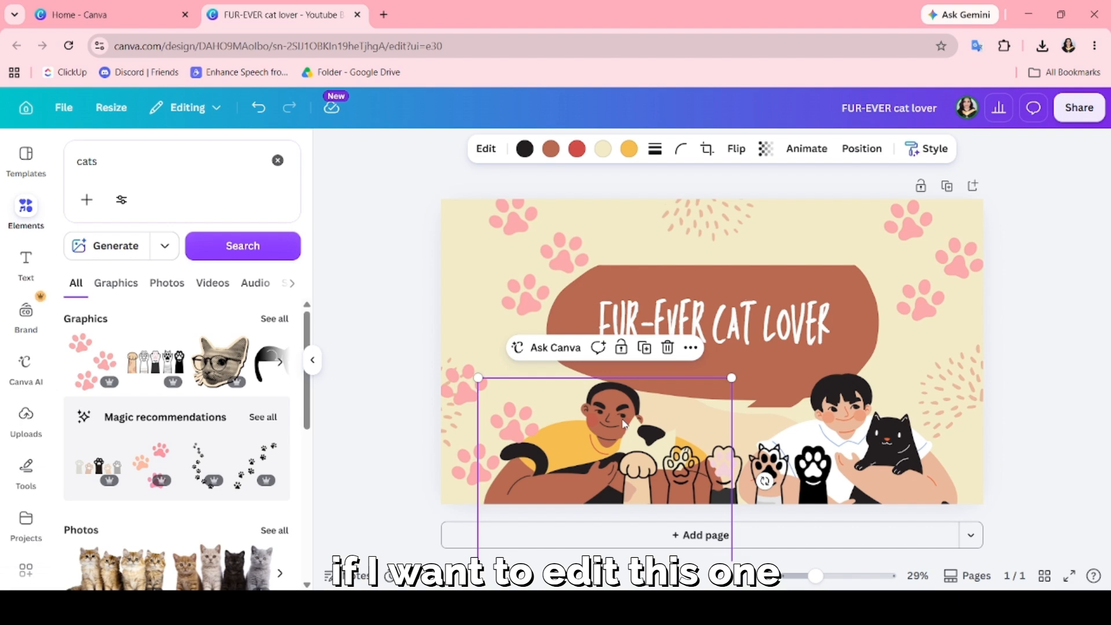
{"action": "key", "text": "Delete"}
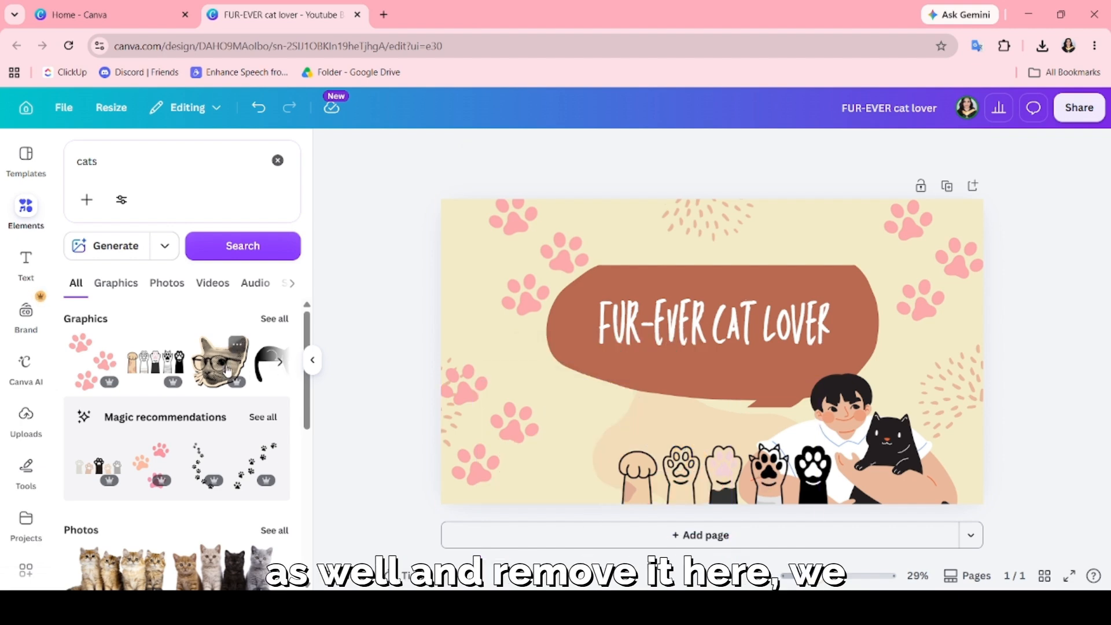
{"action": "left_click", "coordinate": [227, 370]}
{"action": "left_click_drag", "start_coordinate": [674, 380], "coordinate": [917, 321]}
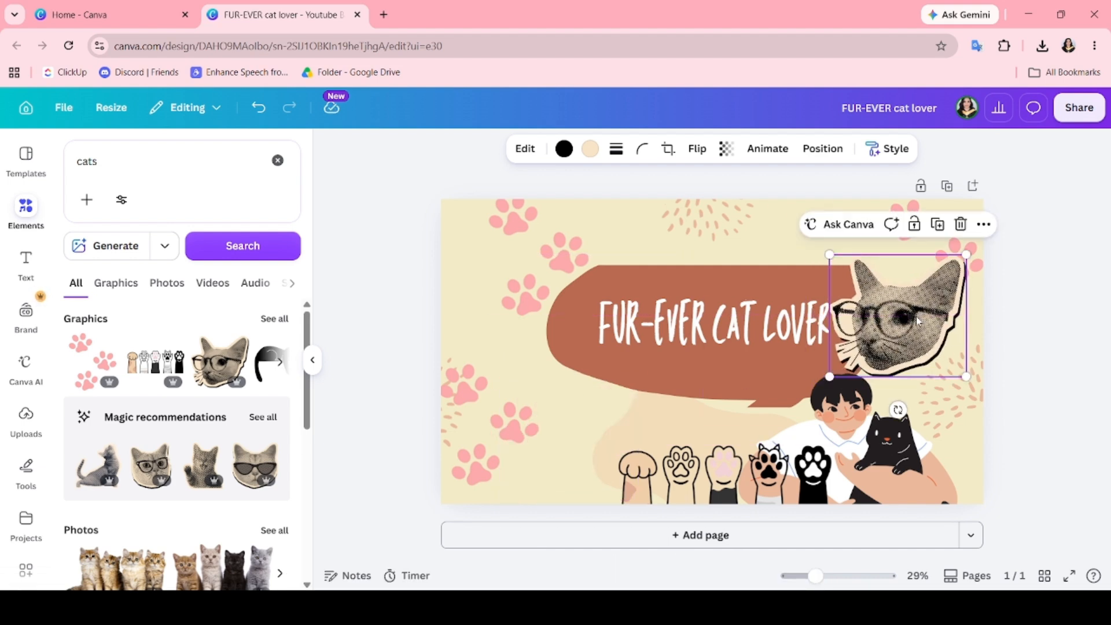
Move the person holding the black cat to the banner's lower-left area, beside the raised paws.
{"action": "left_click", "coordinate": [862, 431]}
{"action": "left_click_drag", "start_coordinate": [842, 430], "coordinate": [574, 433]}
{"action": "left_click", "coordinate": [1109, 433]}
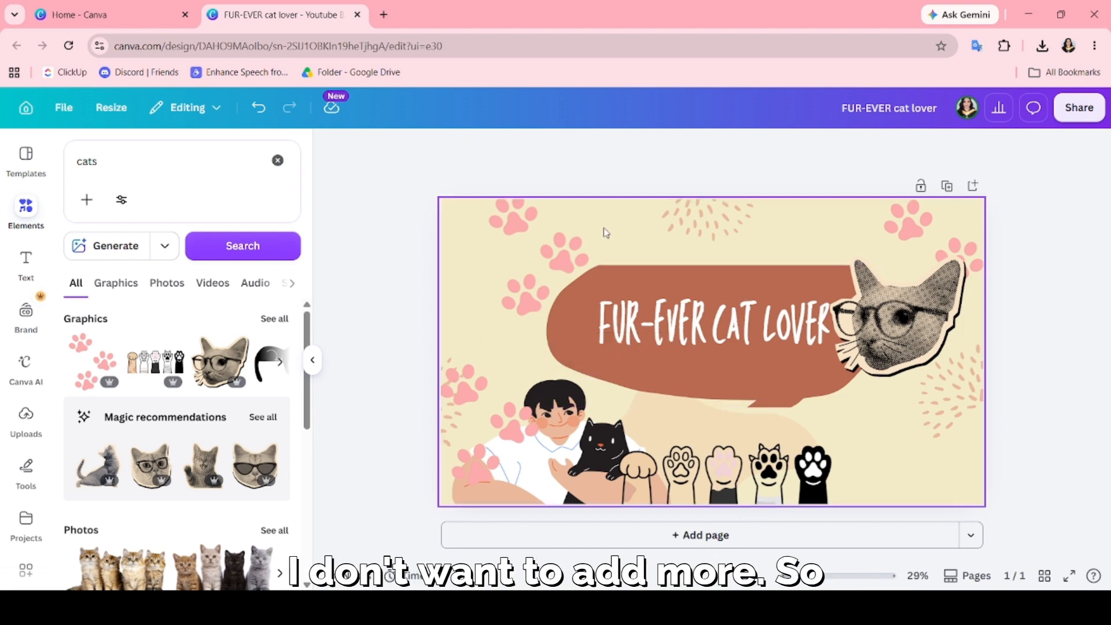
Search the elements for "follow".
{"action": "left_click", "coordinate": [182, 151]}
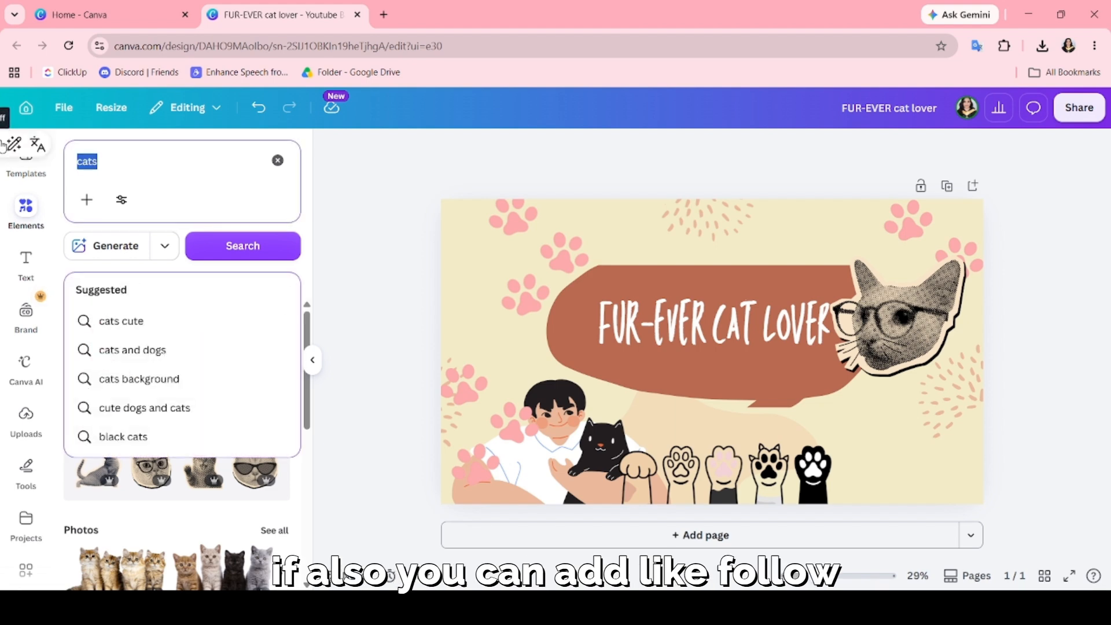
{"action": "key", "text": "BackSpace"}
{"action": "type", "text": "follow"}
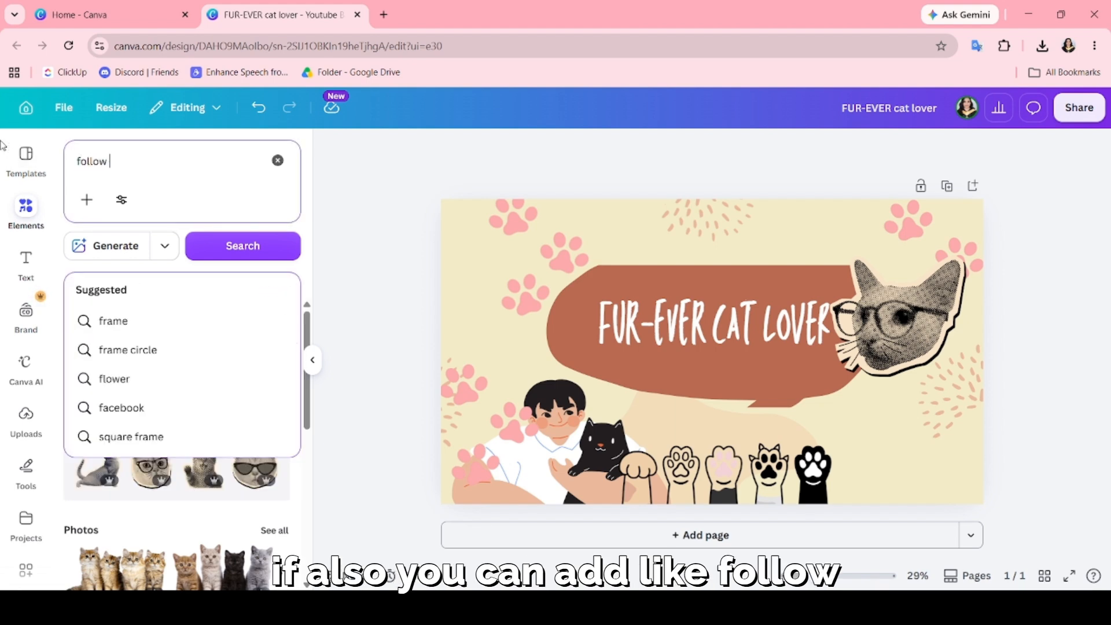
{"action": "key", "text": "Return"}
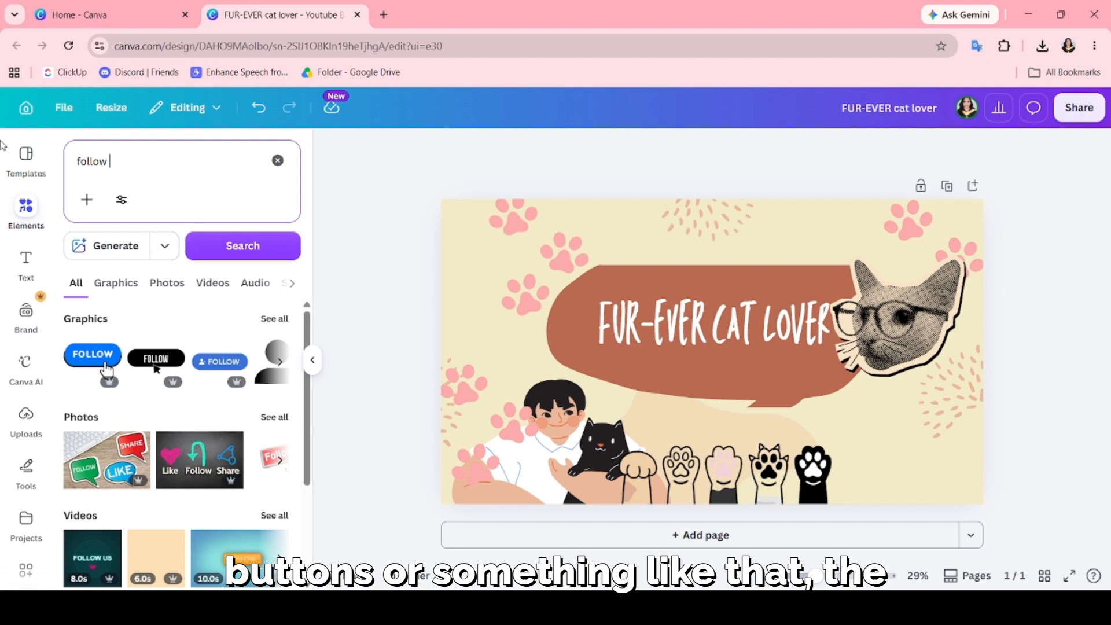
Try the follow, like and share photo at a small size on the speech bubble's lower part, and delete it.
{"action": "scroll", "coordinate": [109, 361], "scroll_direction": "down", "scroll_amount": 3}
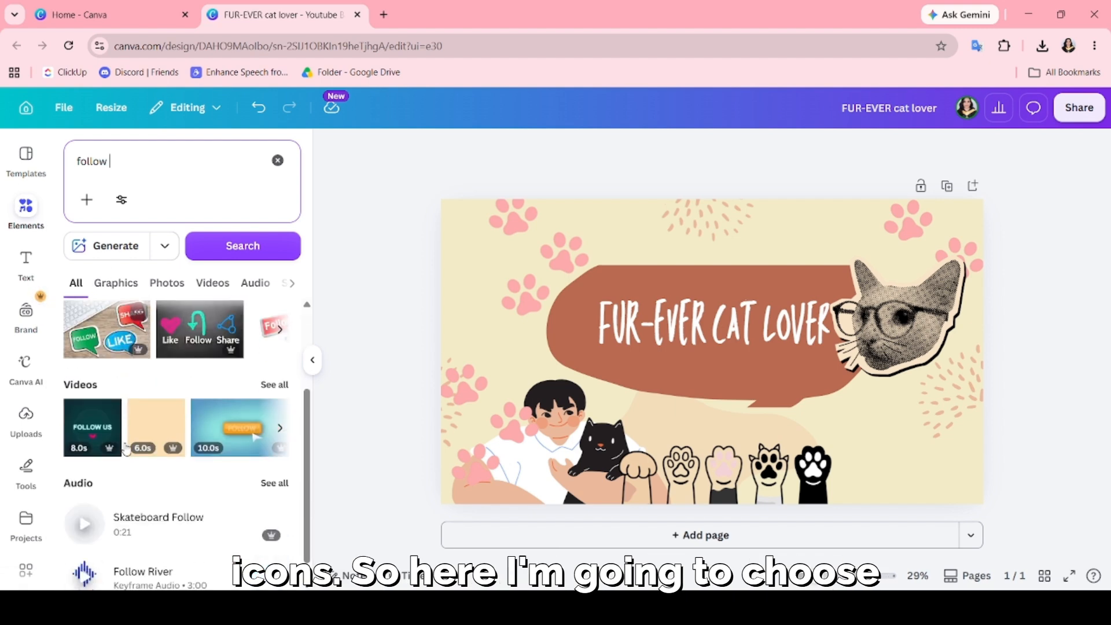
{"action": "left_click", "coordinate": [110, 354]}
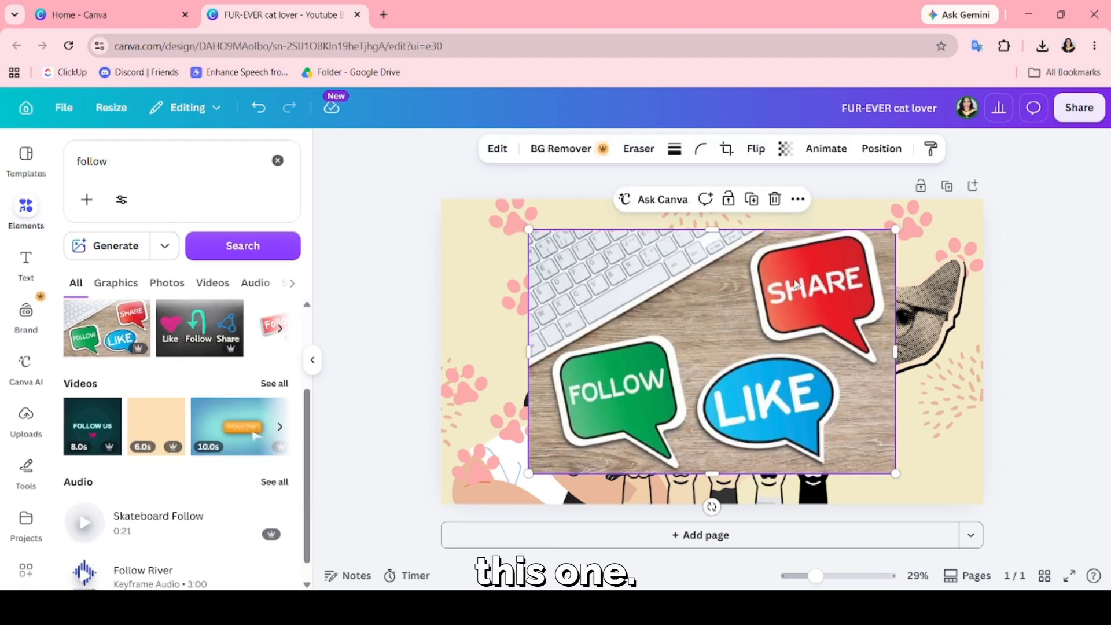
{"action": "left_click_drag", "start_coordinate": [895, 229], "coordinate": [870, 391]}
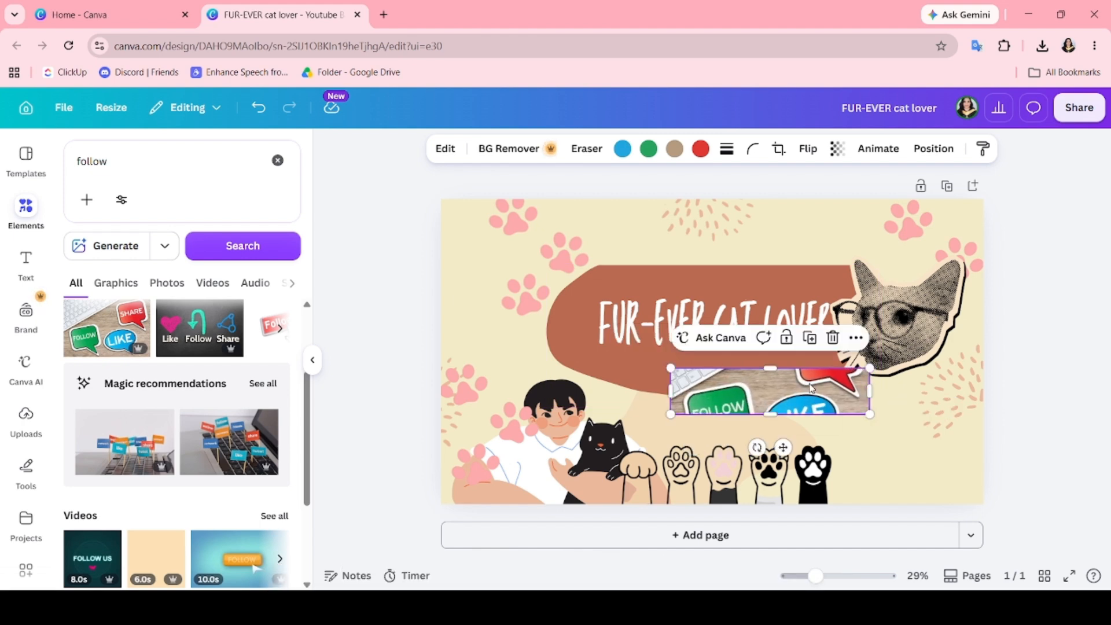
{"action": "key", "text": "ctrl+z"}
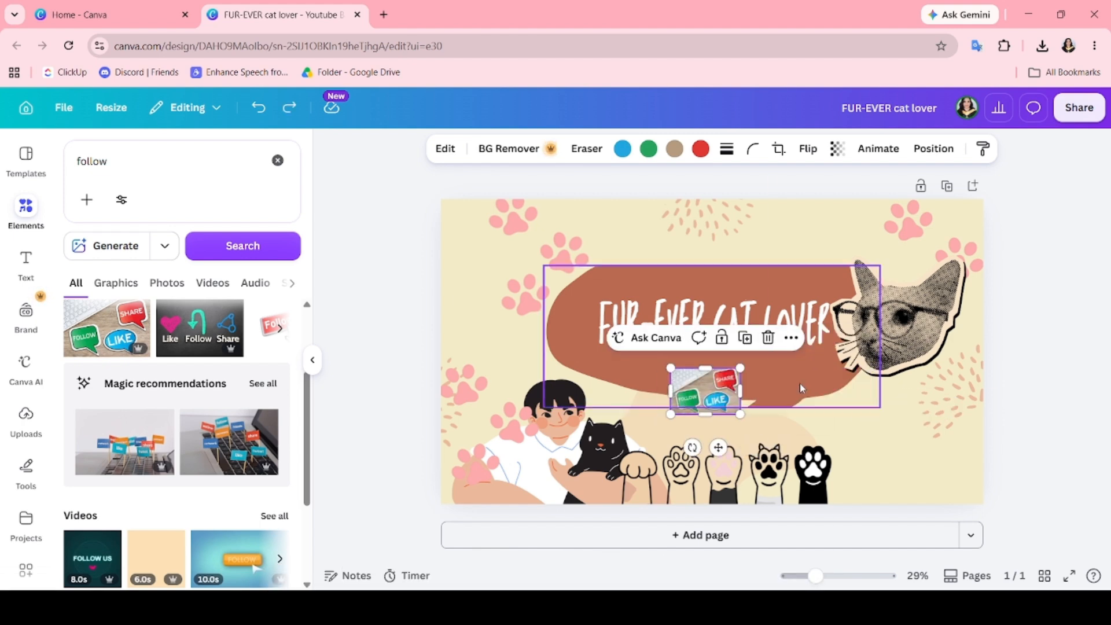
{"action": "left_click_drag", "start_coordinate": [723, 384], "coordinate": [754, 367]}
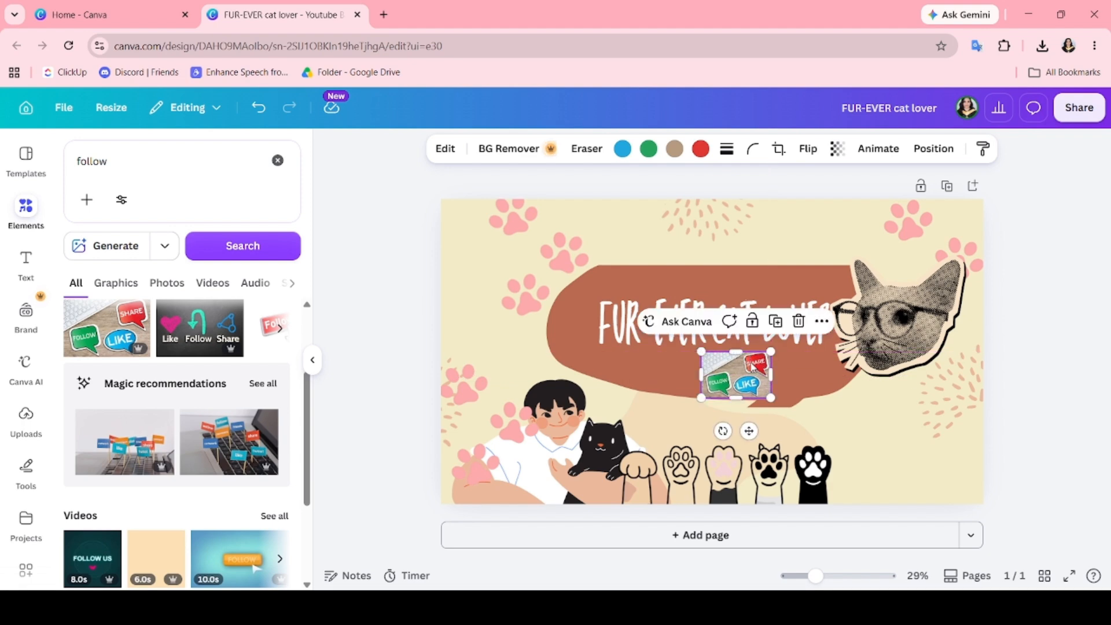
{"action": "key", "text": "Delete"}
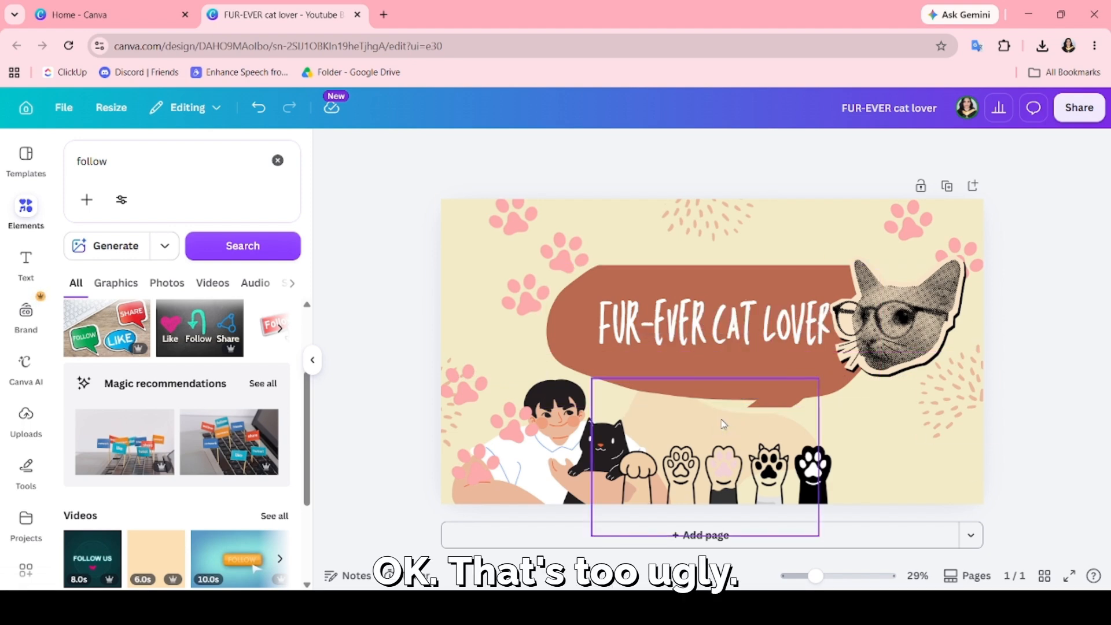
Add the red "Follow Me" button photo with the hand pointer from the photo results.
{"action": "scroll", "coordinate": [179, 434], "scroll_direction": "down", "scroll_amount": 3}
{"action": "scroll", "coordinate": [178, 434], "scroll_direction": "up", "scroll_amount": 5}
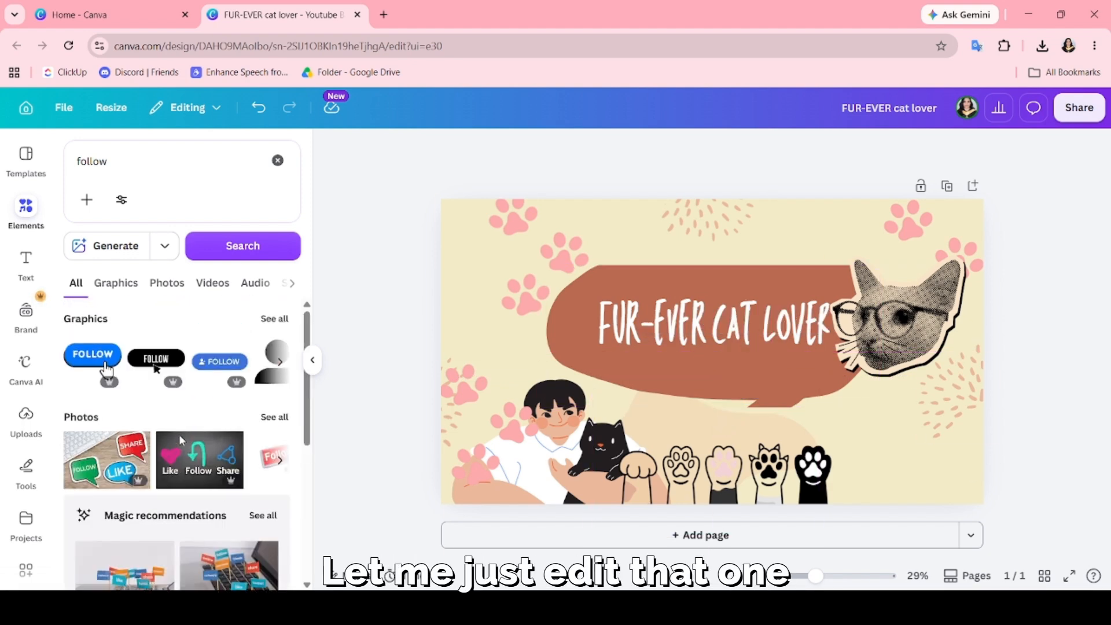
{"action": "left_click", "coordinate": [280, 461]}
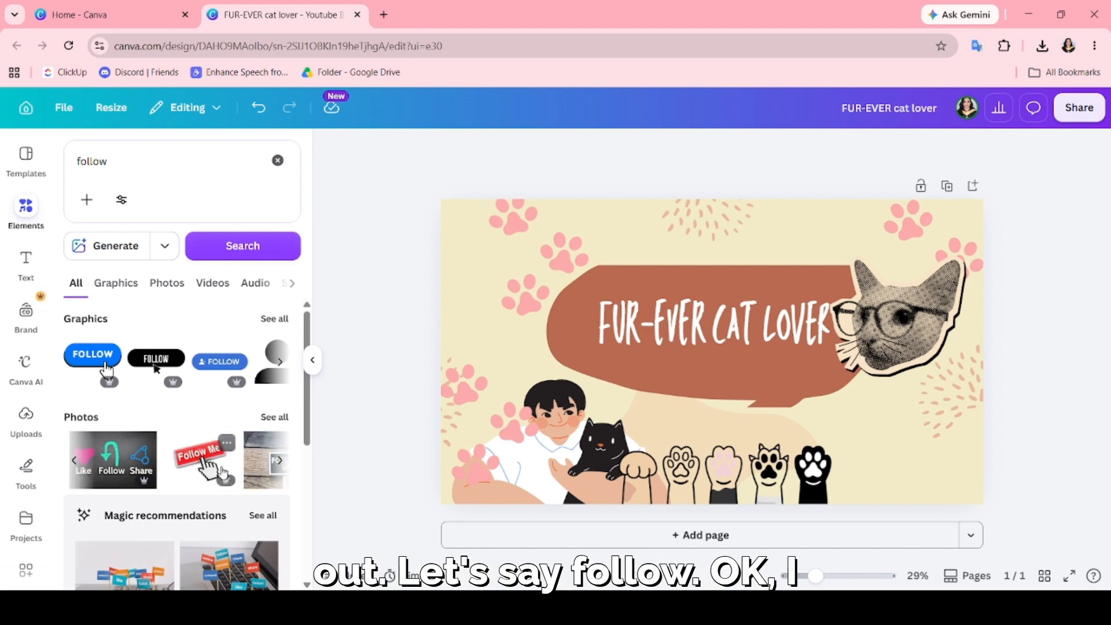
{"action": "left_click", "coordinate": [205, 463]}
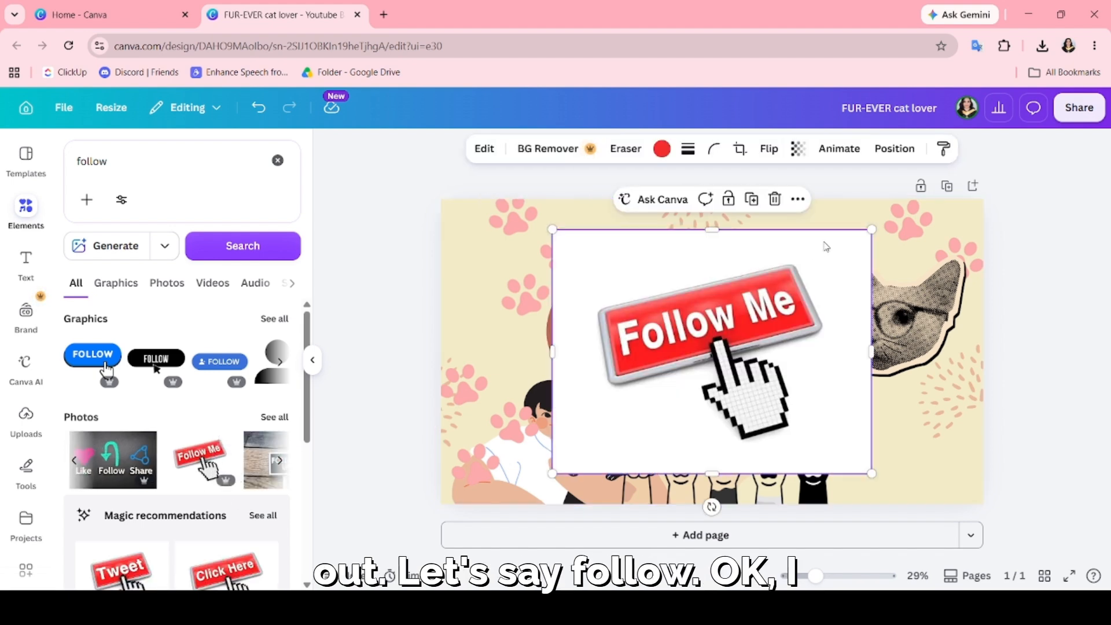
Lower the "Follow Me" photo's transparency value to 31.
{"action": "left_click", "coordinate": [798, 152]}
{"action": "left_click_drag", "start_coordinate": [765, 207], "coordinate": [755, 207]}
{"action": "left_click", "coordinate": [846, 242]}
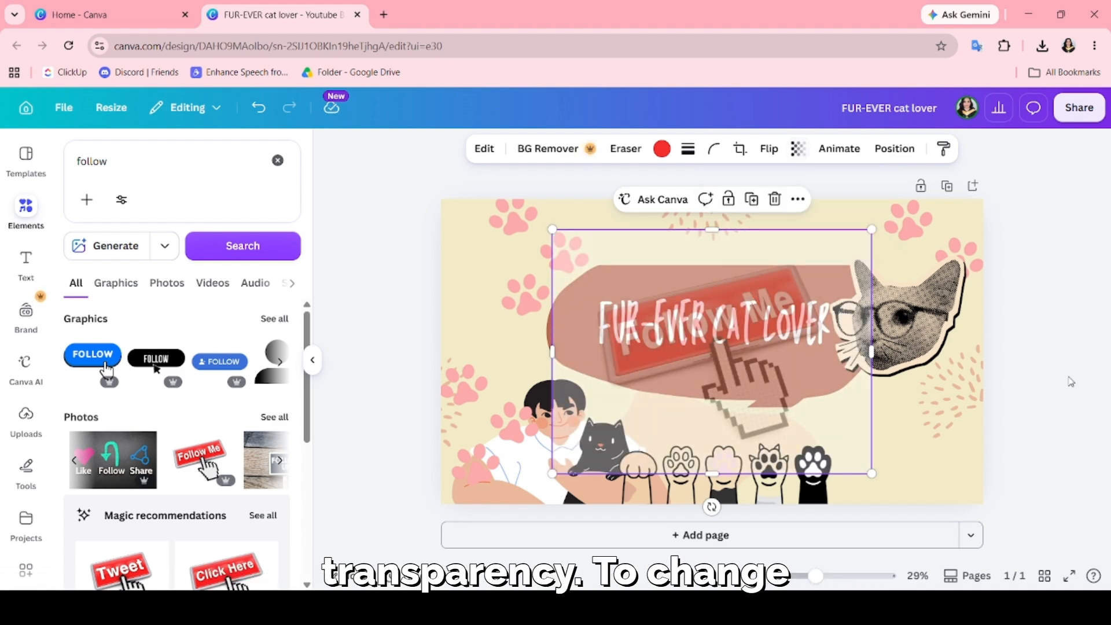
Shrink the "Follow Me" photo to about half its size and place it below the channel name, above the raised paws.
{"action": "left_click_drag", "start_coordinate": [789, 321], "coordinate": [805, 387]}
{"action": "left_click_drag", "start_coordinate": [888, 296], "coordinate": [780, 372]}
{"action": "left_click", "coordinate": [1048, 388]}
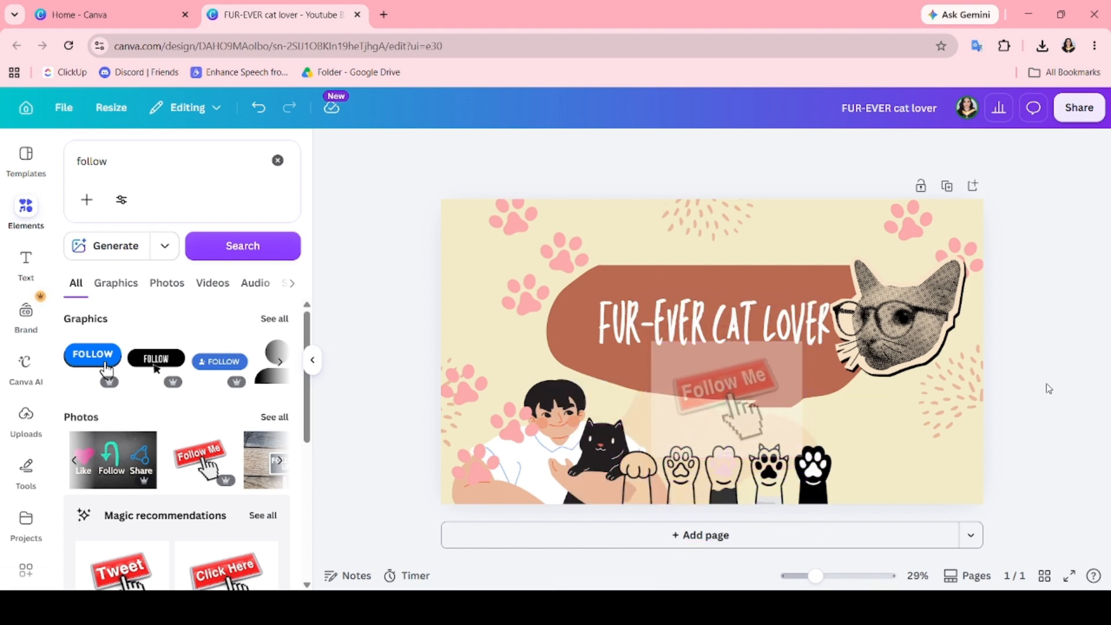
Set the "Follow Me" photo's transparency value to 19.
{"action": "left_click", "coordinate": [744, 388]}
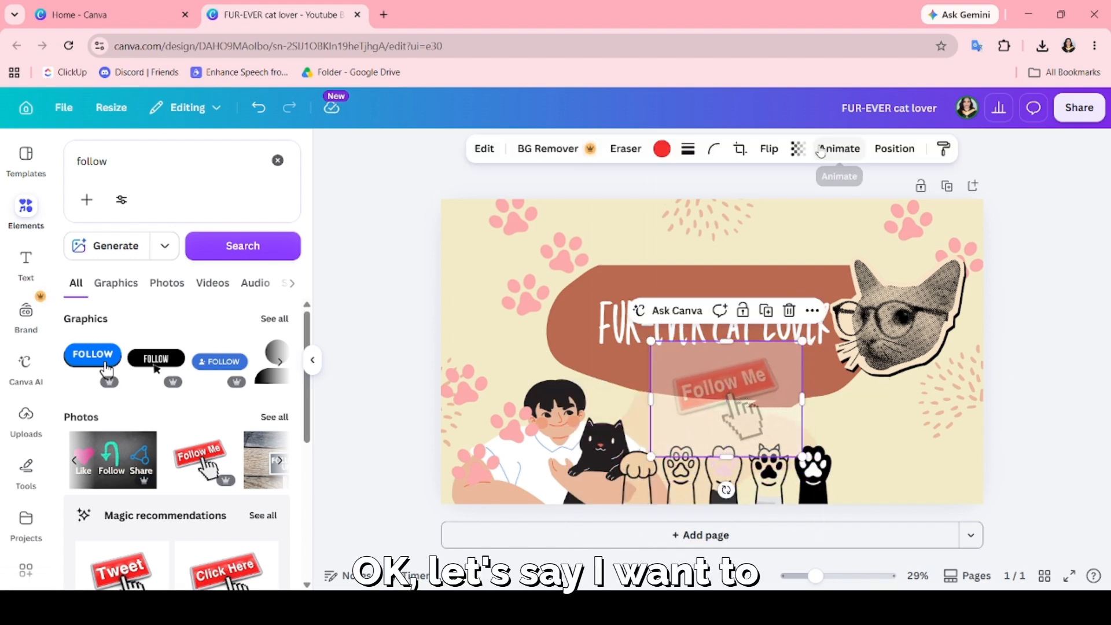
{"action": "left_click", "coordinate": [798, 149]}
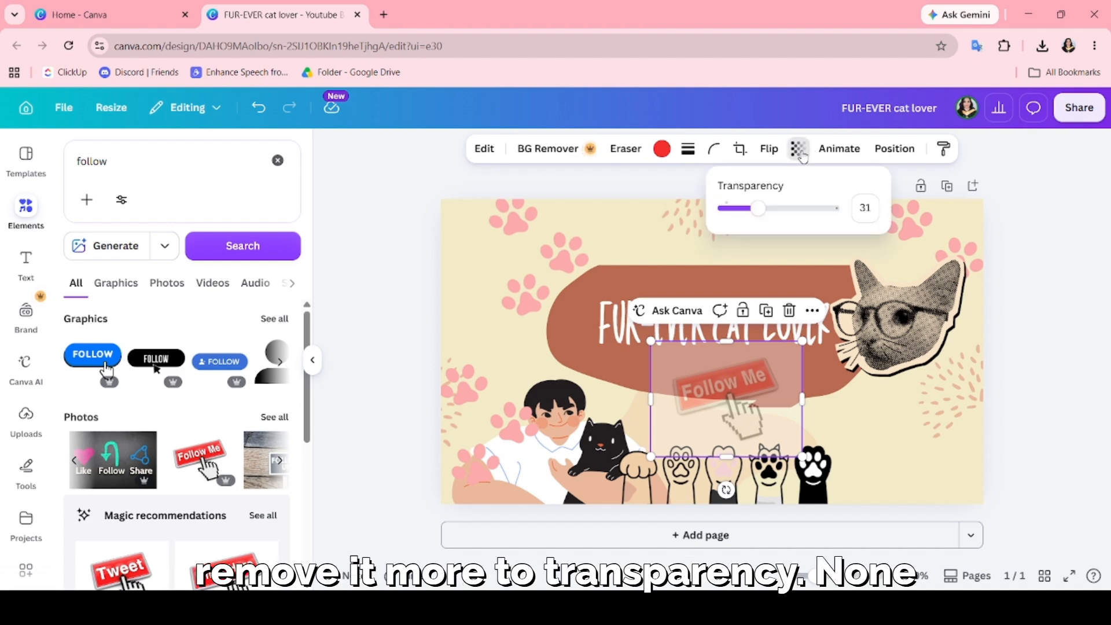
{"action": "left_click_drag", "start_coordinate": [778, 211], "coordinate": [745, 208]}
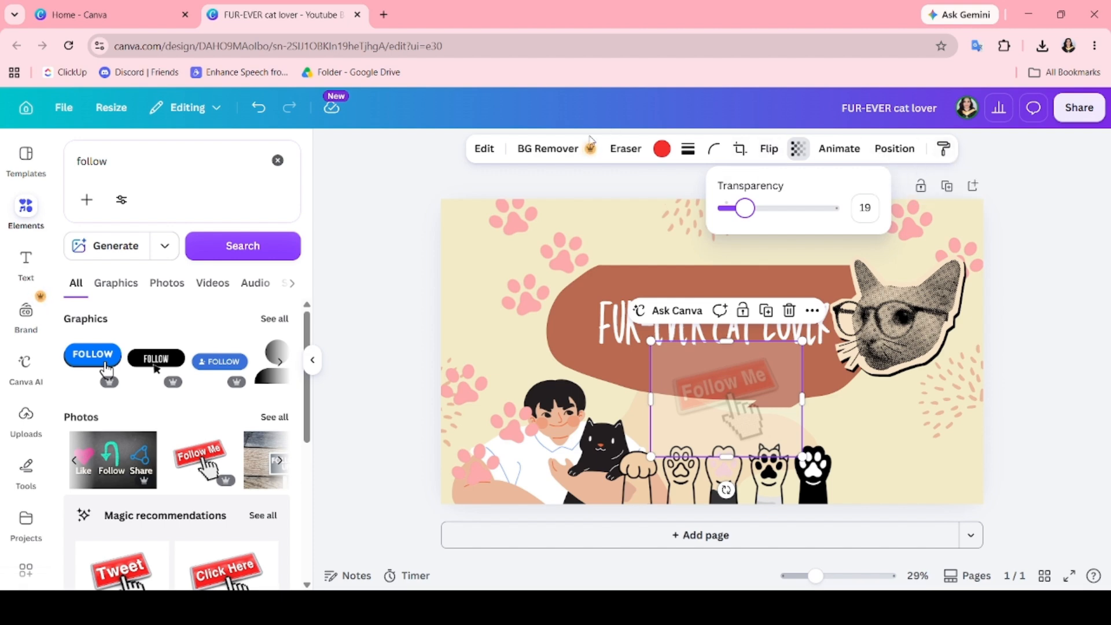
Remove the background of the "Follow Me" photo and keep the photo selected.
{"action": "left_click", "coordinate": [548, 149]}
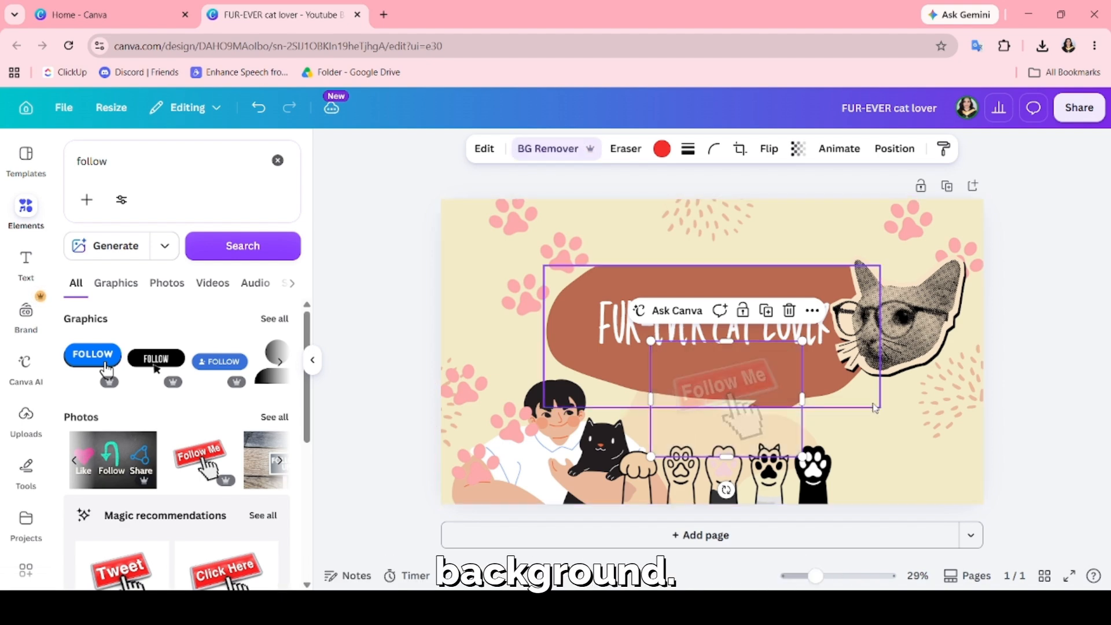
{"action": "left_click", "coordinate": [1039, 405]}
{"action": "left_click", "coordinate": [751, 393]}
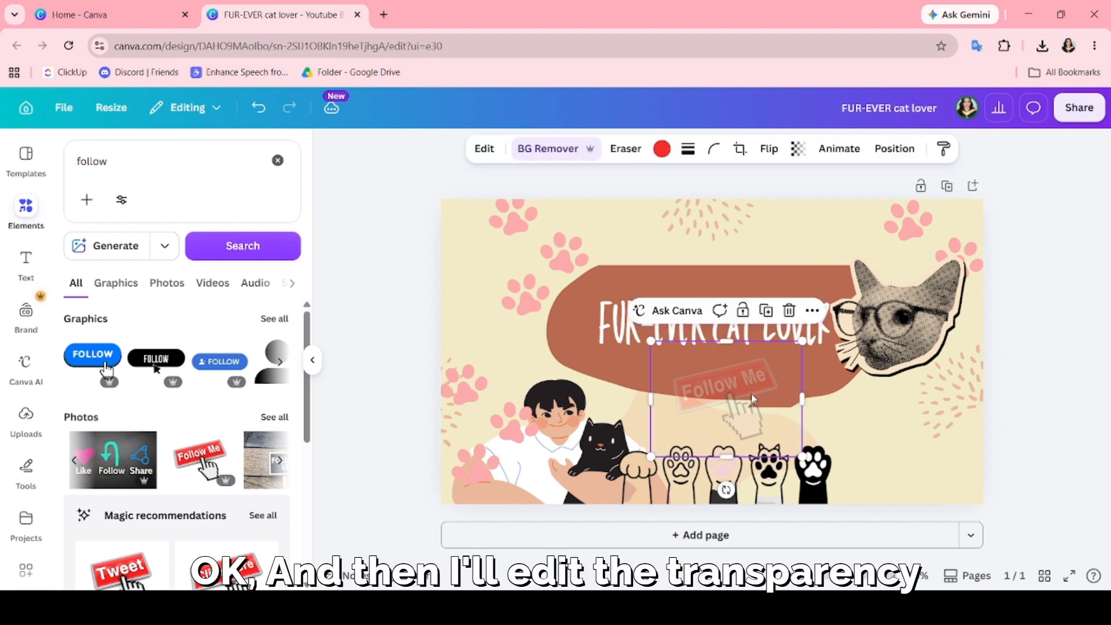
Raise the "Follow Me" photo's transparency value to 61 and deselect the photo.
{"action": "left_click", "coordinate": [799, 148]}
{"action": "left_click", "coordinate": [772, 210]}
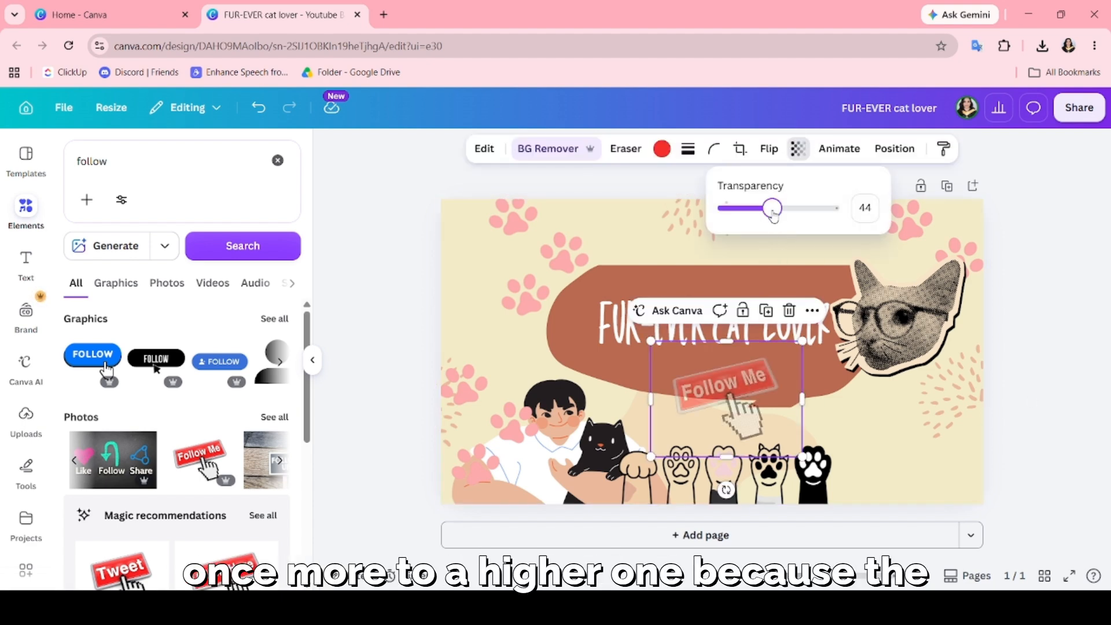
{"action": "left_click_drag", "start_coordinate": [774, 210], "coordinate": [800, 210]}
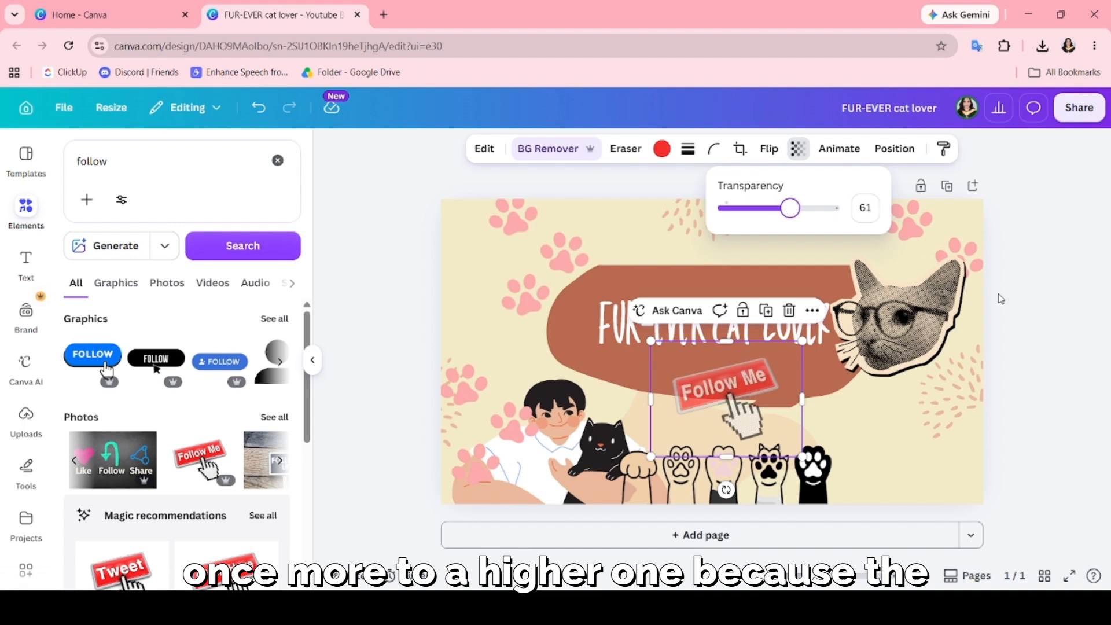
{"action": "left_click", "coordinate": [1012, 312]}
{"action": "left_click", "coordinate": [1014, 312]}
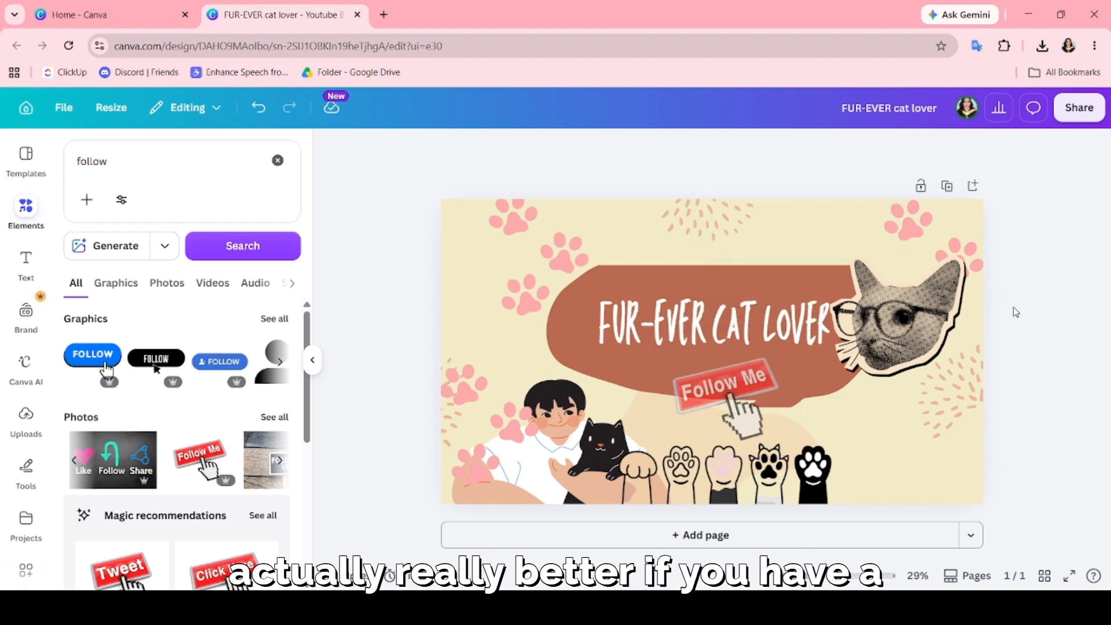
Nudge the "Follow Me" photo slightly up and to the right, closer beneath the channel name, and deselect it.
{"action": "left_click", "coordinate": [738, 418]}
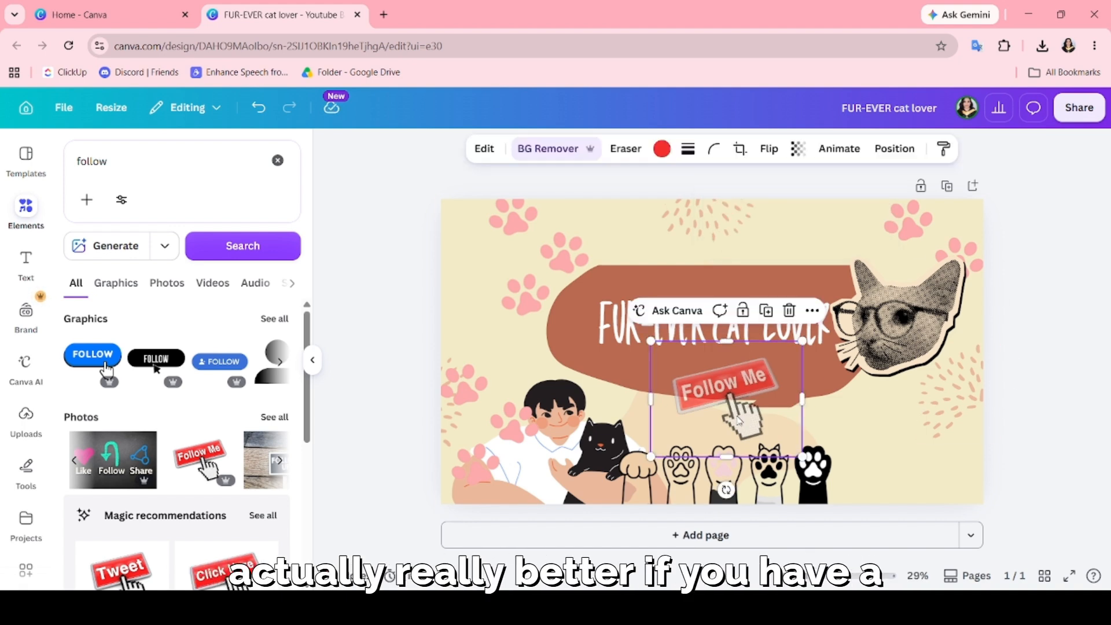
{"action": "mouse_move", "coordinate": [737, 412]}
{"action": "left_mouse_down"}
{"action": "mouse_move", "coordinate": [746, 399]}
{"action": "mouse_move", "coordinate": [749, 410]}
{"action": "left_mouse_up"}
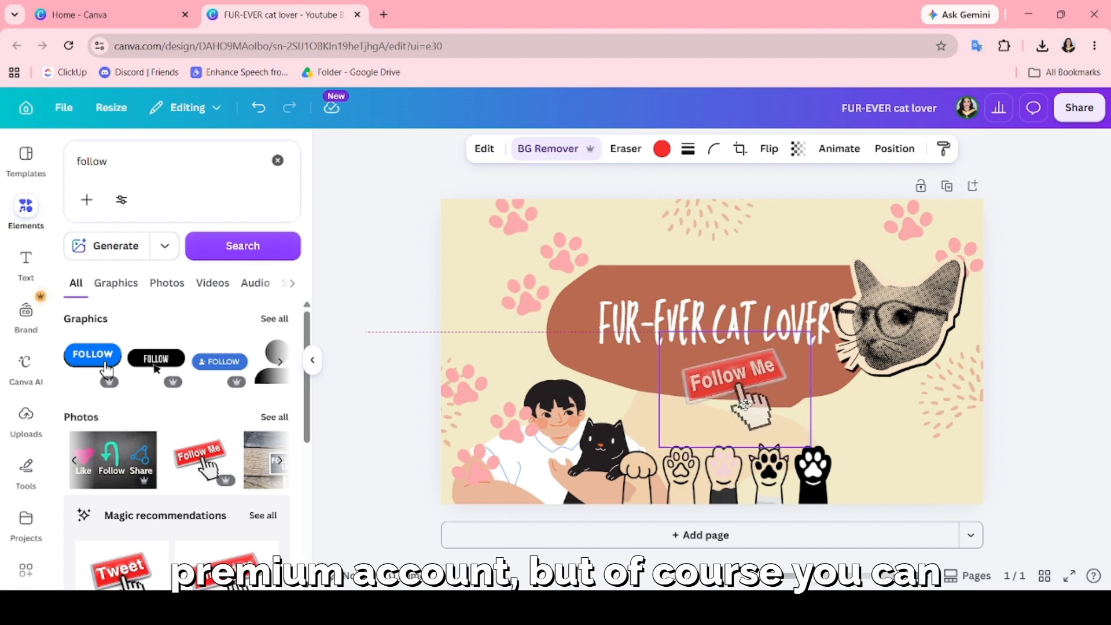
{"action": "left_click", "coordinate": [1096, 408]}
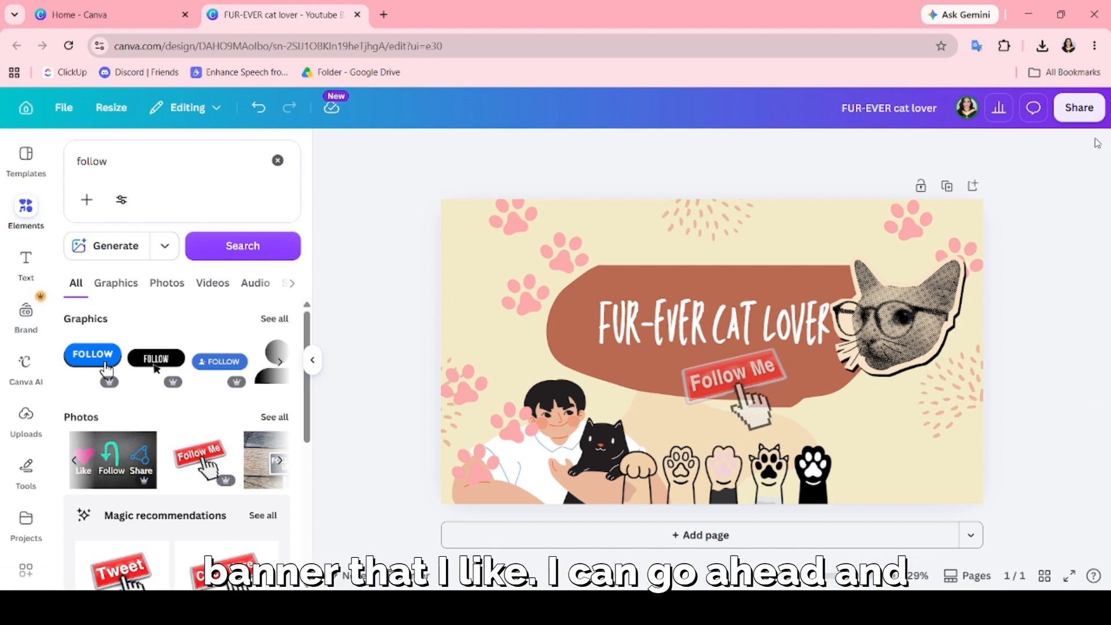
Examine the banner's download options, including file type and size, and close them without downloading.
{"action": "left_click", "coordinate": [1080, 108]}
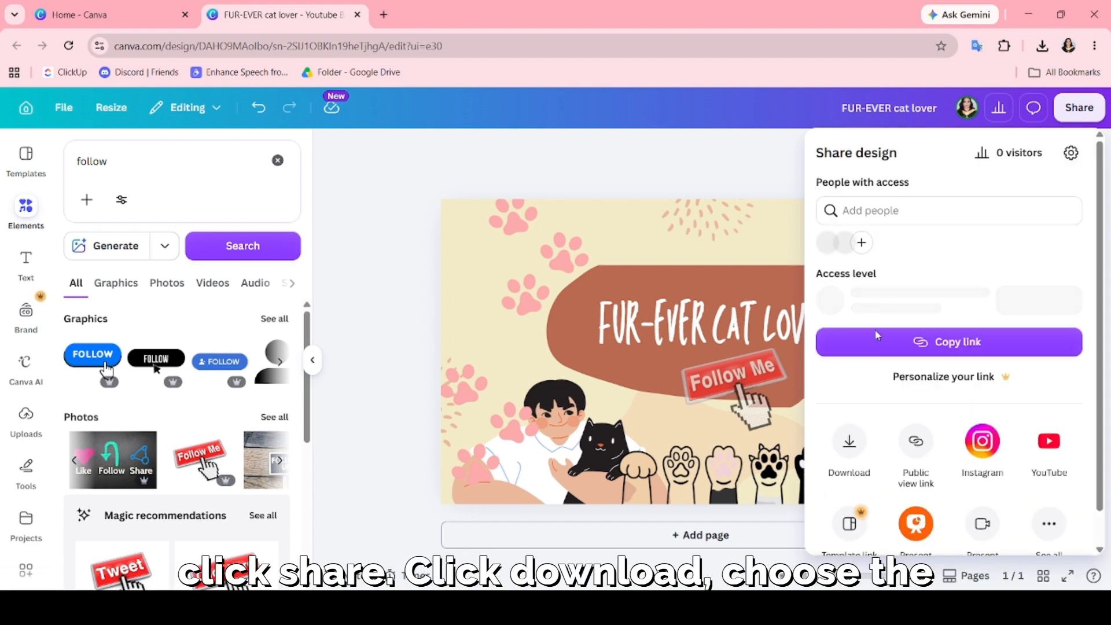
{"action": "left_click", "coordinate": [837, 475]}
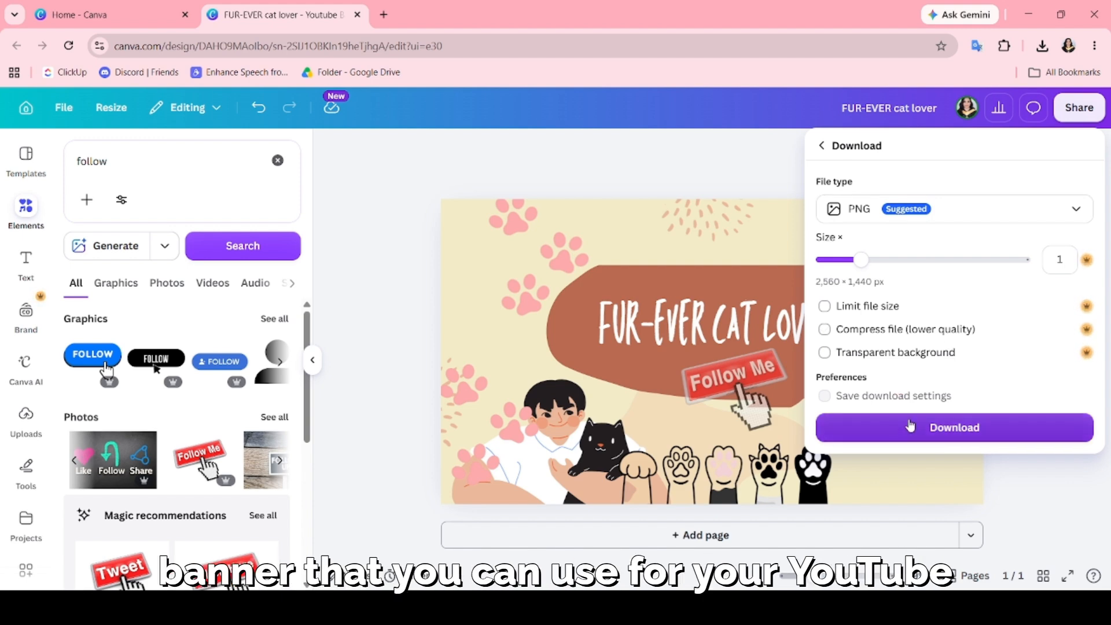
{"action": "left_click", "coordinate": [748, 171]}
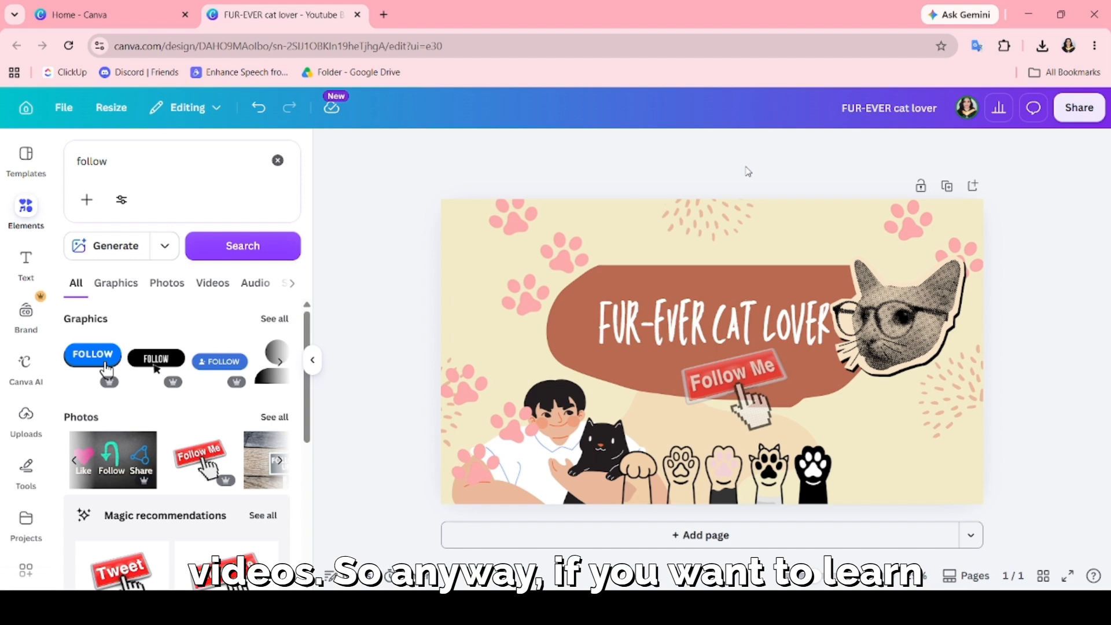